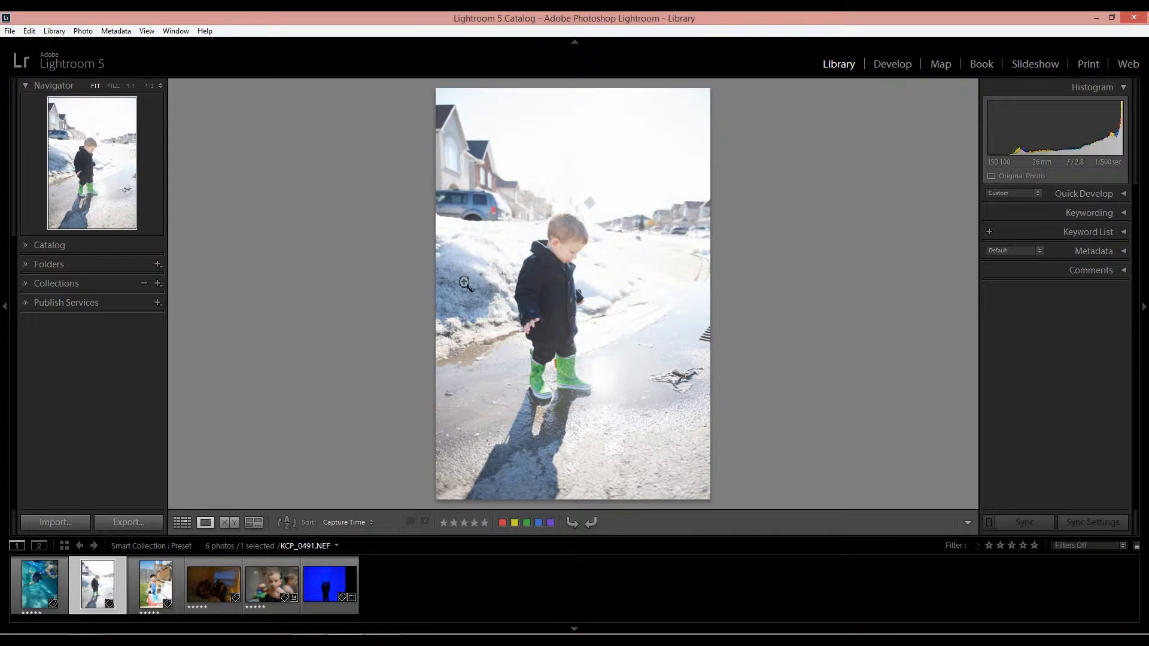
Develop the puddle photo with Exposure −1.55, Highlights −88, Shadows +62, Whites +24, Blacks −19 and Clarity −10
left_click(898, 66)
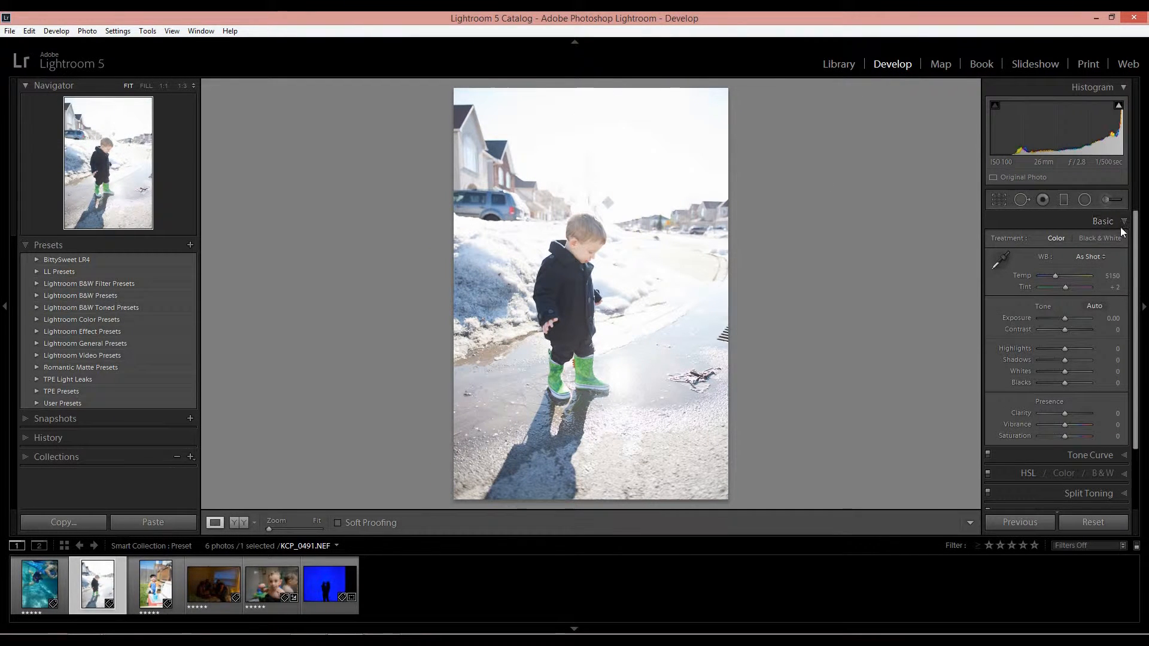
left_click(1118, 221)
left_click(1119, 221)
left_click_drag(1065, 318, 1057, 318)
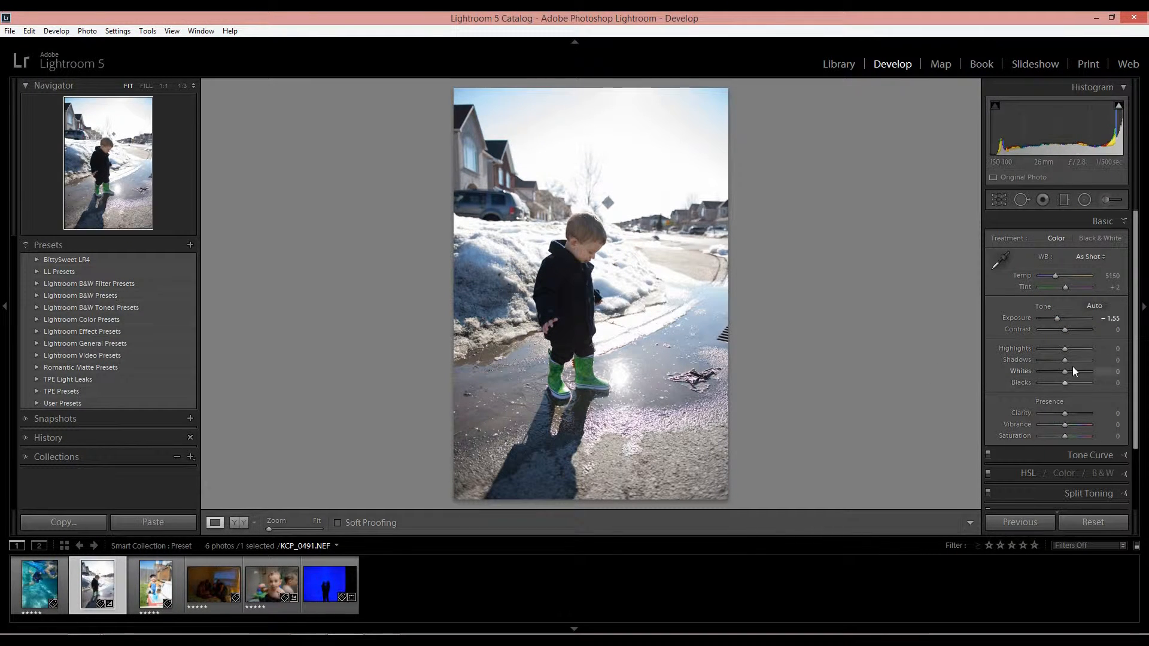
left_click_drag(1066, 349, 1058, 382)
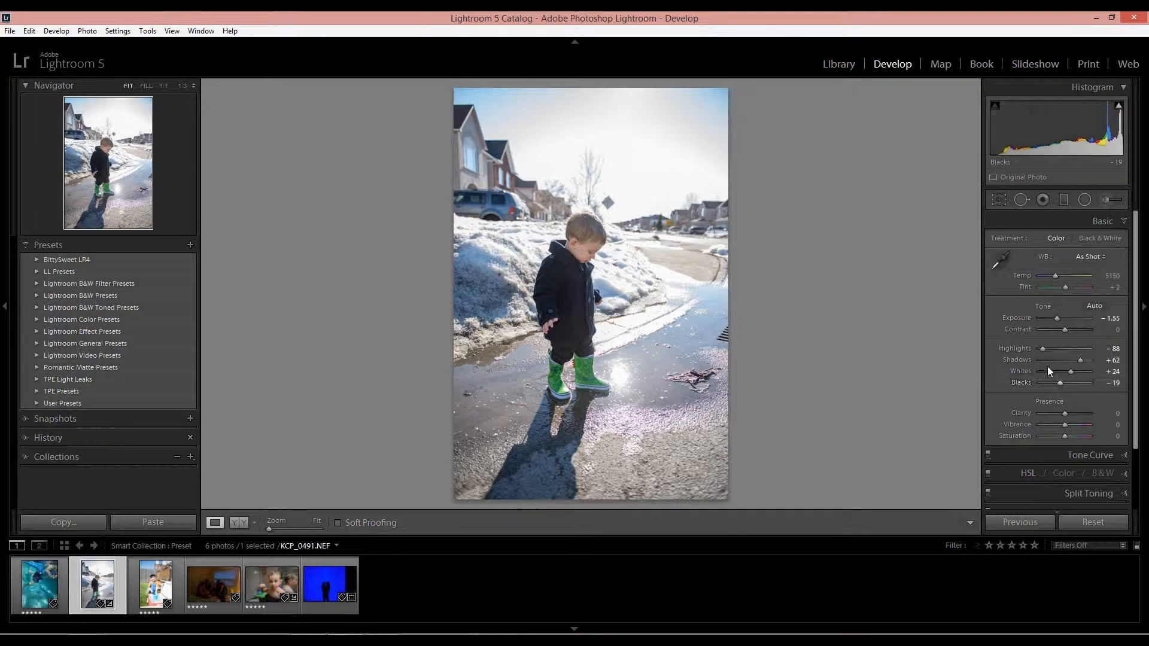
left_click_drag(1067, 416, 1063, 414)
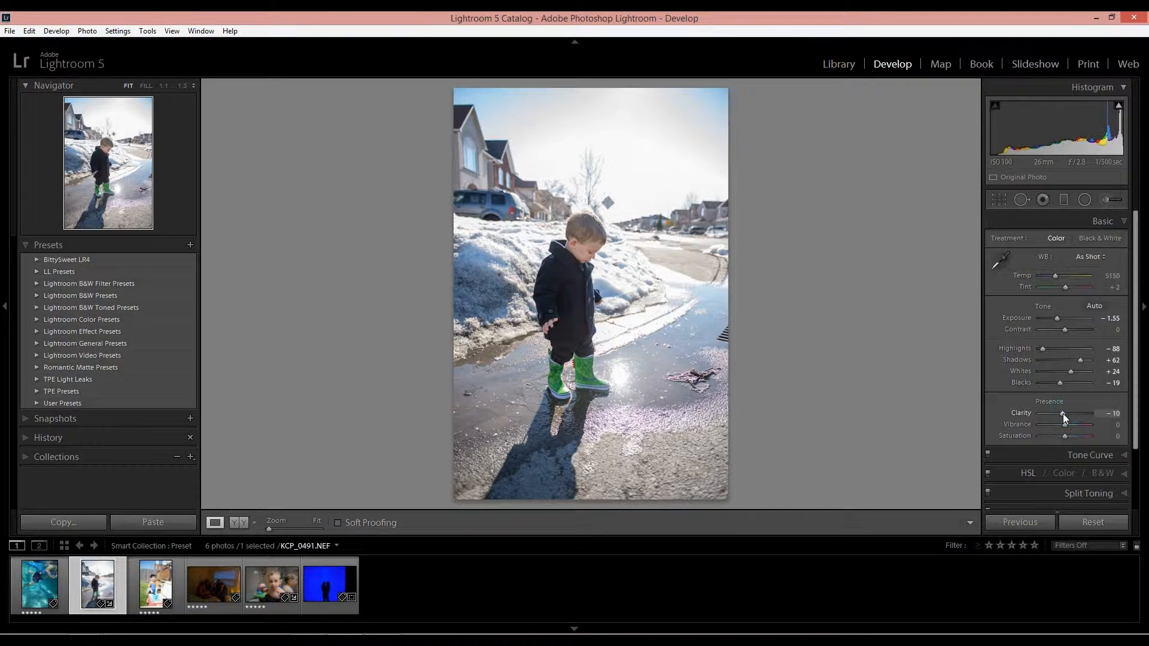
Warm the puddle photo by setting the white balance temperature to 5650
left_click(1057, 275)
key("Up")
key("Up")
key("Up")
key("Up")
key("Up")
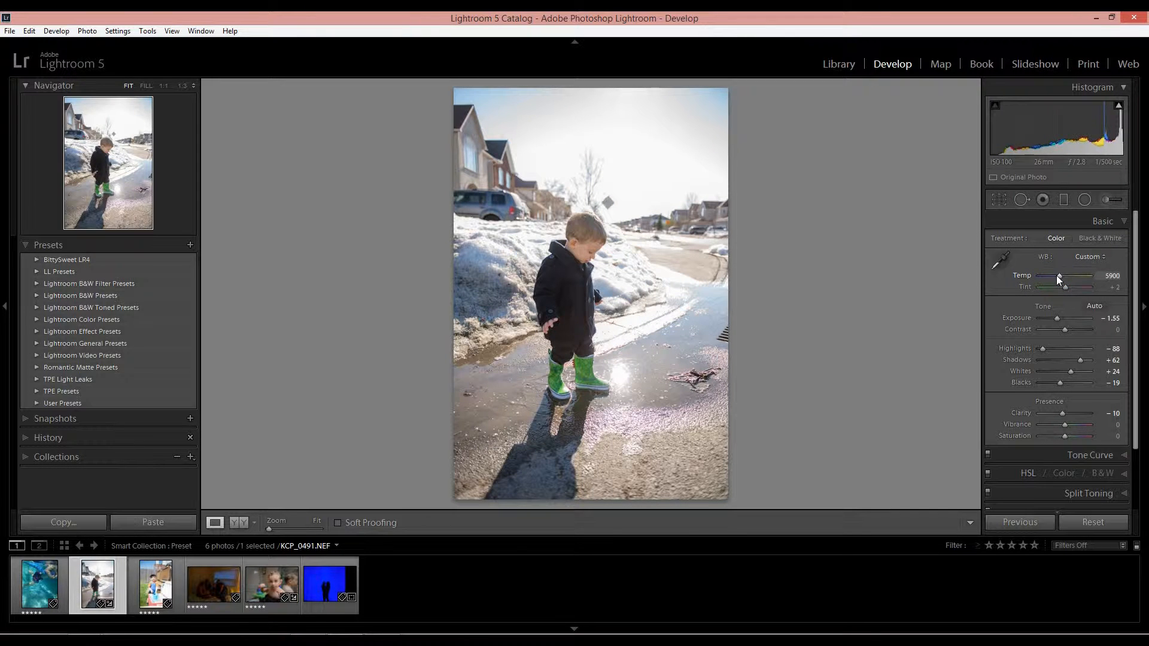
key("Down")
key("Down")
key("Down")
key("Down")
key("Down")
Lower the tone curve's white endpoint to 94.5% and raise its black endpoint to 7.5%, comparing the photo with the curve off and on
left_click(1128, 458)
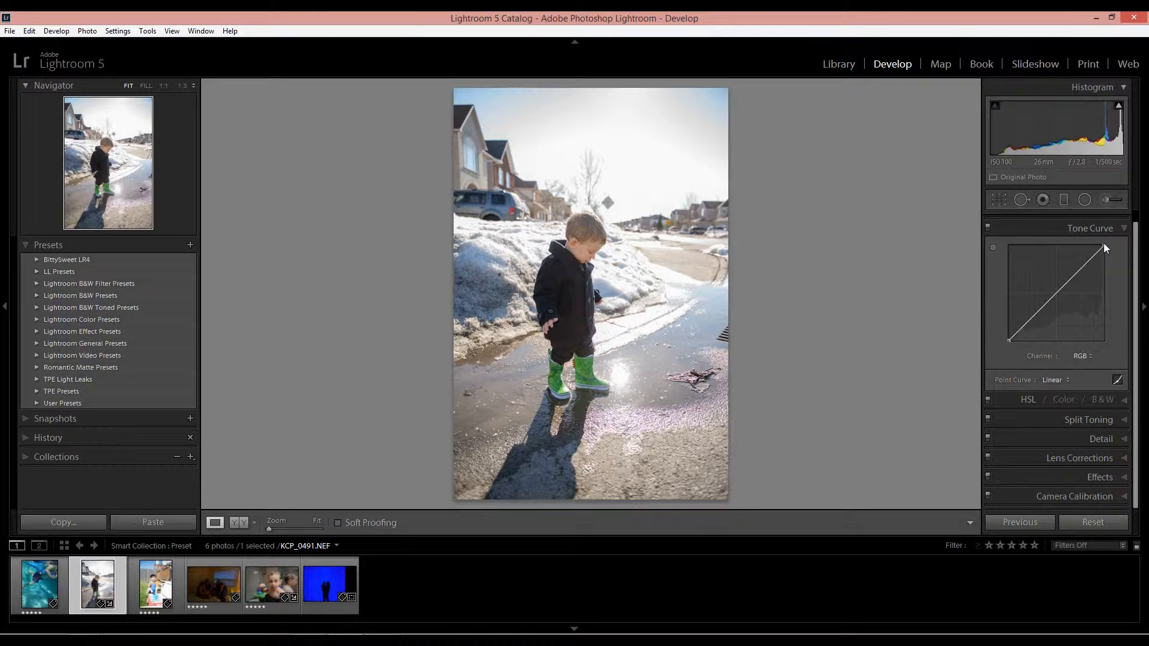
left_click(1104, 244)
left_click_drag(1104, 245, 1104, 251)
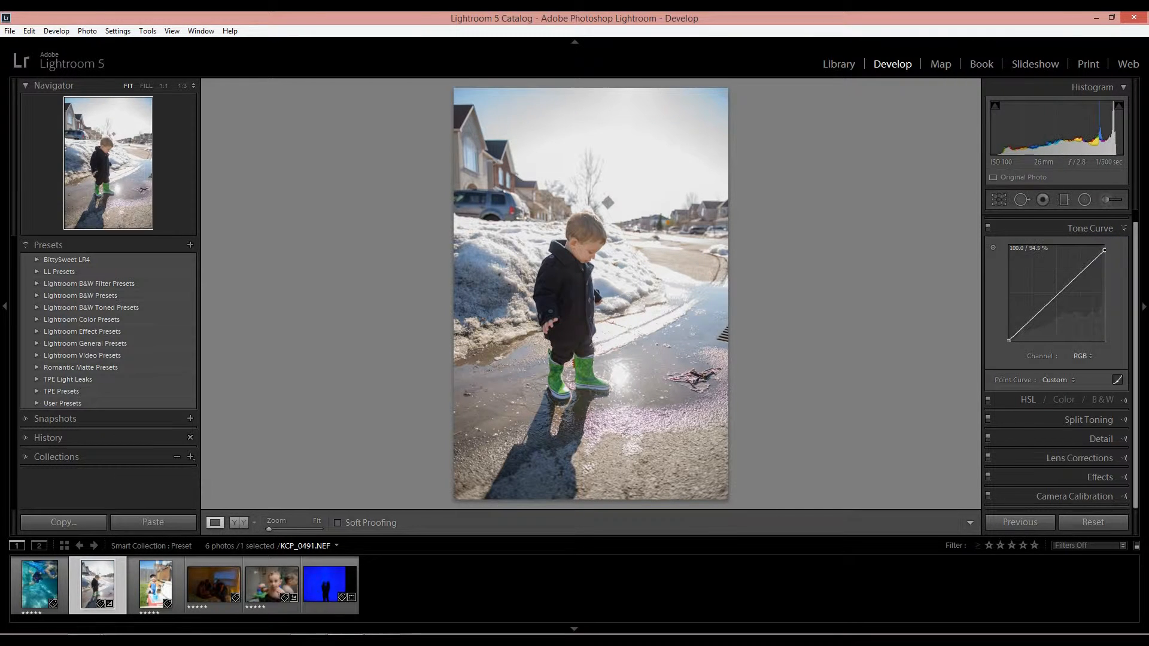
left_click_drag(1010, 341, 1010, 334)
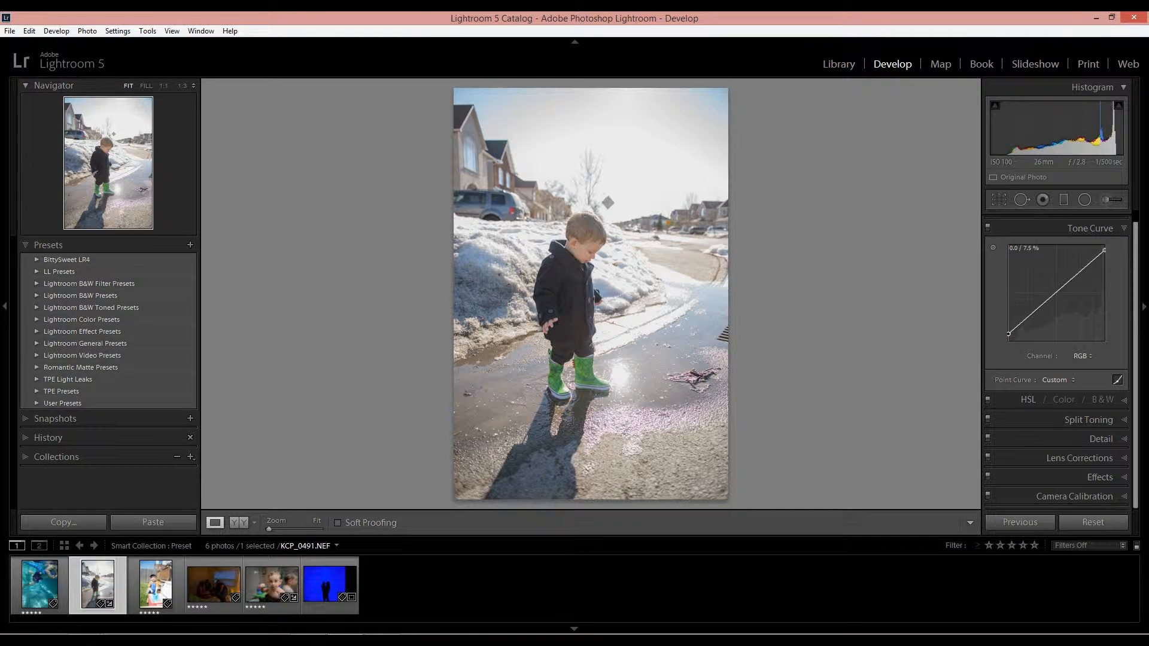
left_click(987, 226)
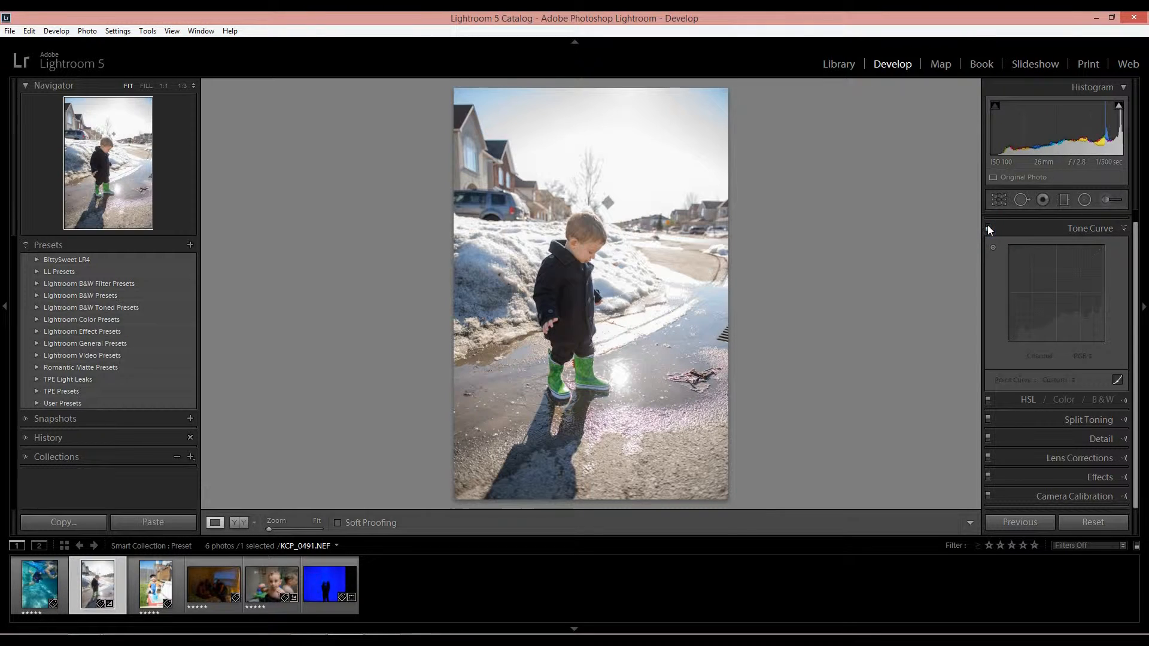
left_click(988, 226)
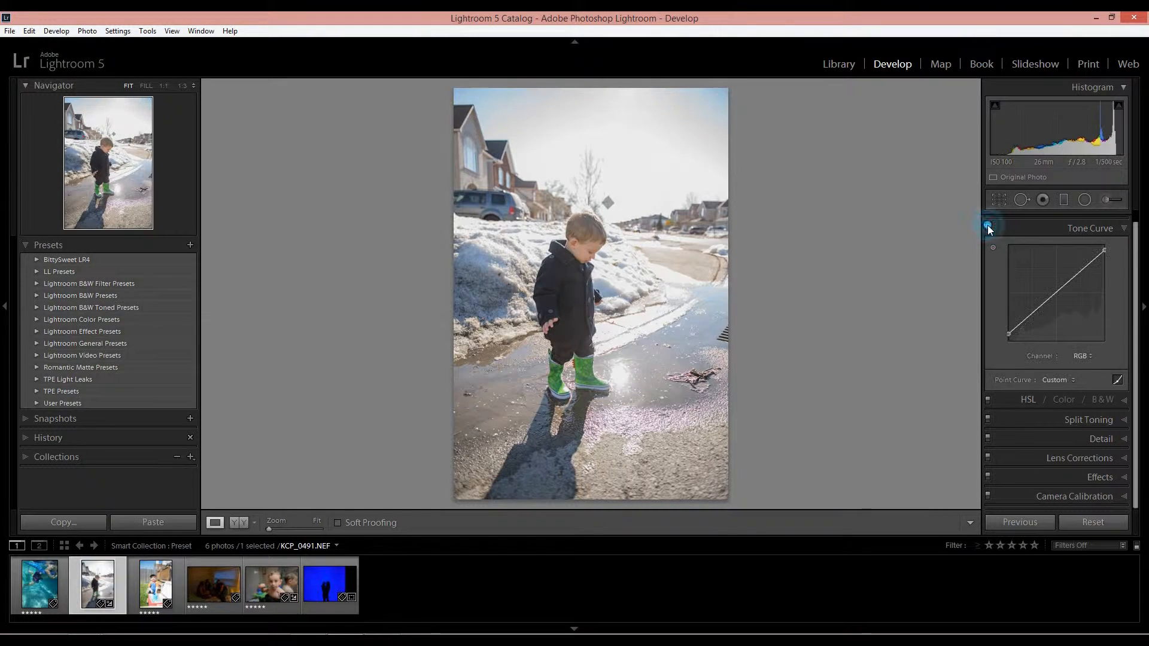
Add a shadow point and a slightly raised highlight point to the tone curve, and compare the photo with the curve off and on
left_click(1037, 317)
left_click_drag(1038, 318, 1037, 320)
left_click_drag(1084, 278, 1078, 270)
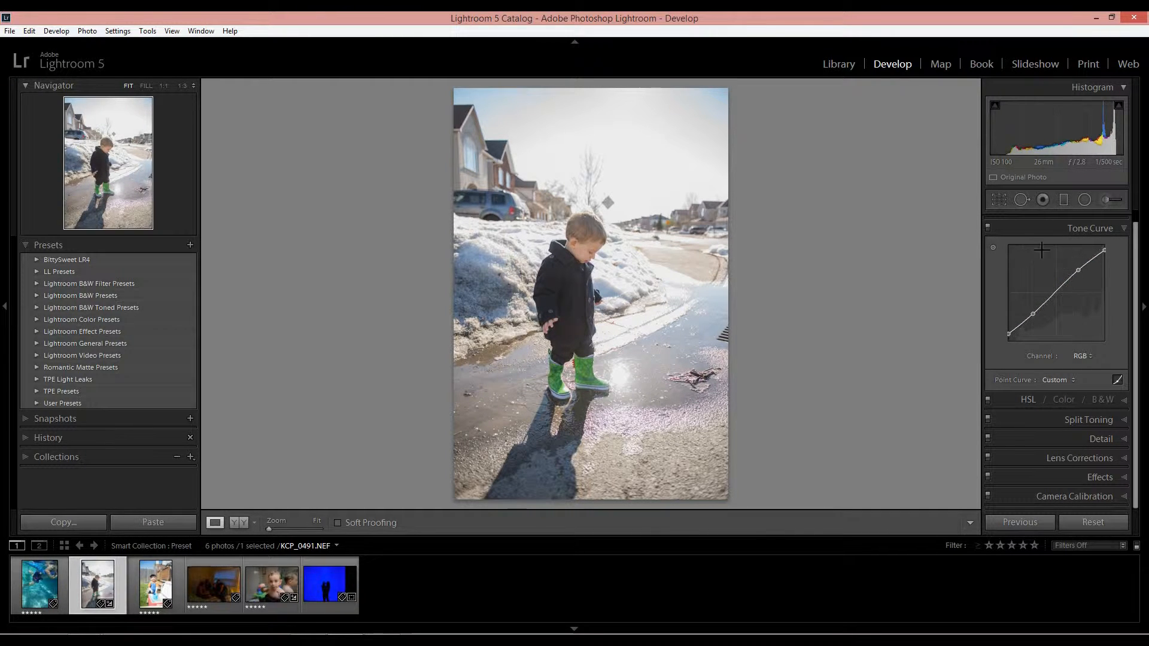
left_click(988, 227)
left_click(988, 227)
left_click(1122, 227)
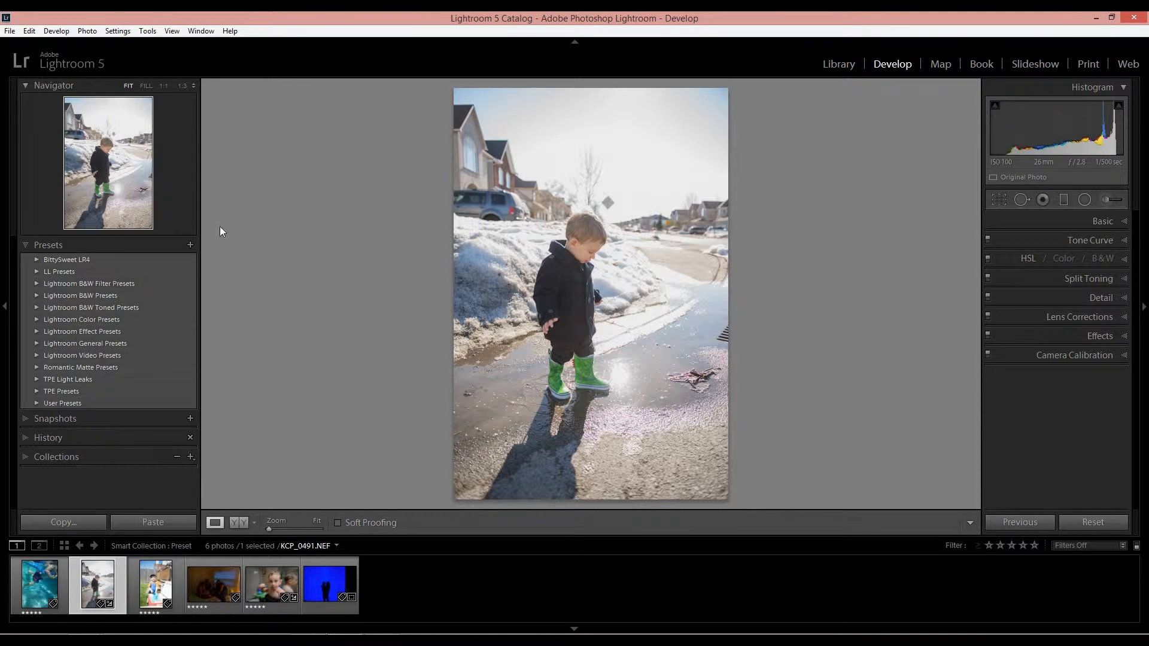
Save the edits as a new develop preset in User Presets, naming it with the person's first name and including all settings
left_click(189, 245)
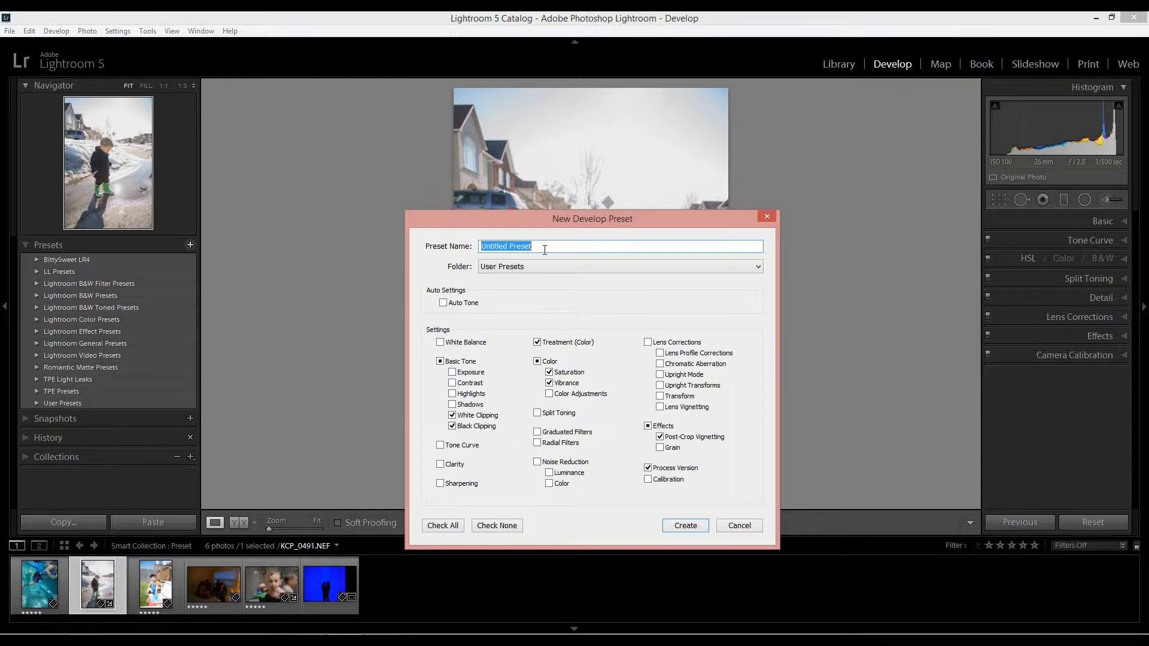
type("Kristy")
left_click(443, 525)
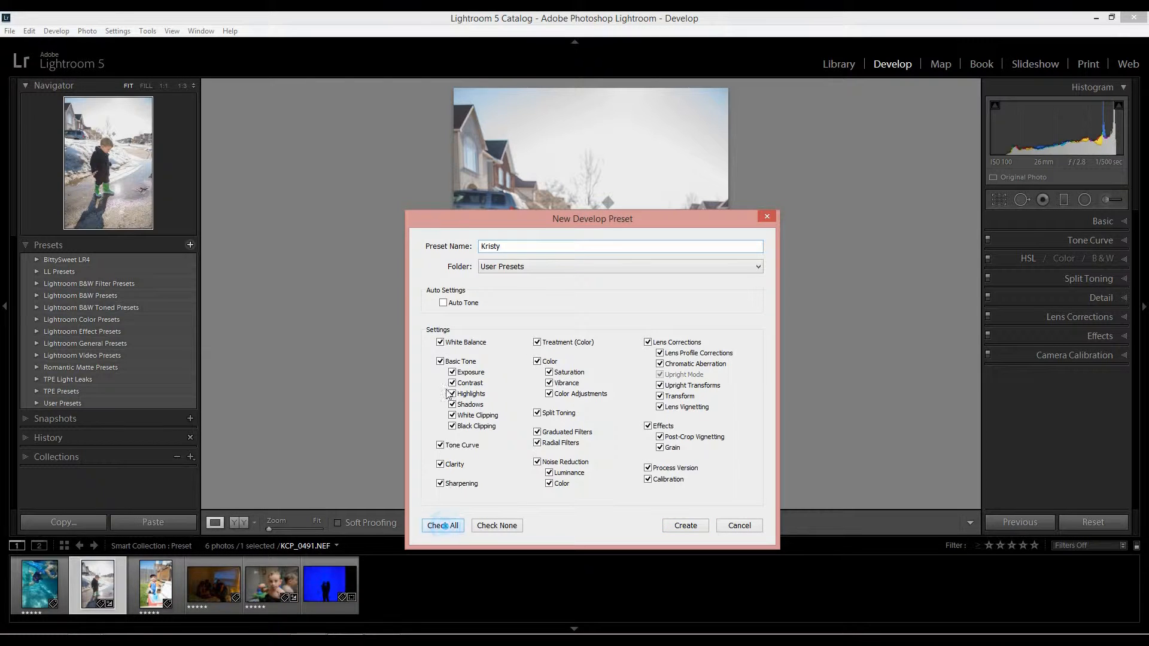
left_click_drag(656, 219, 452, 264)
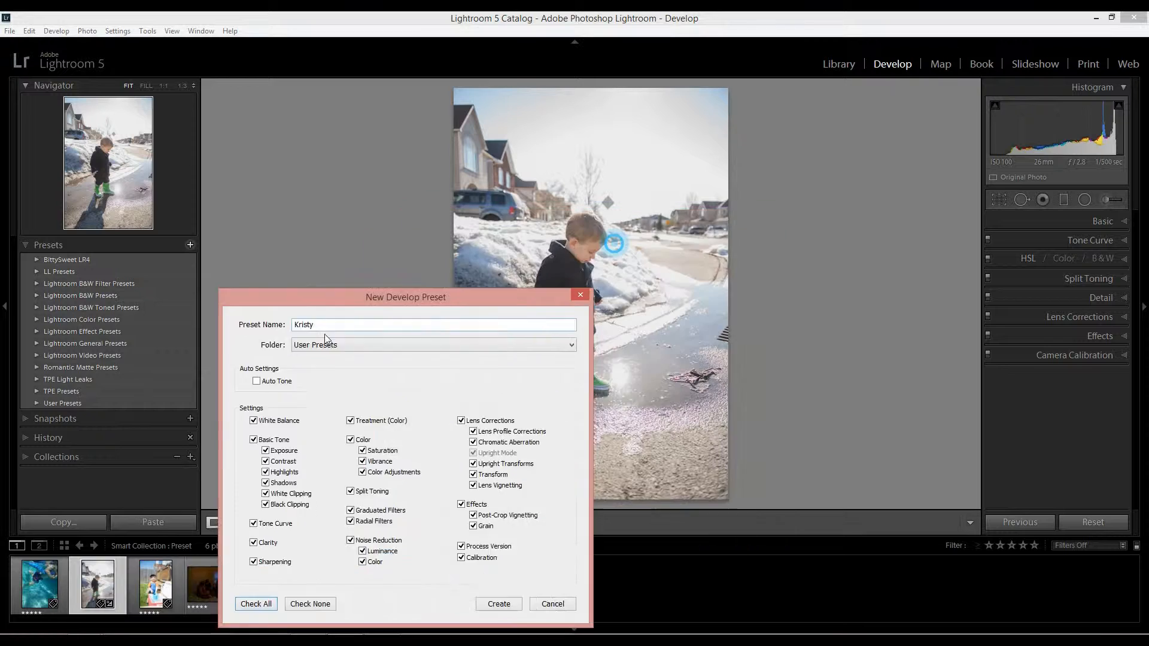
left_click_drag(530, 214, 662, 140)
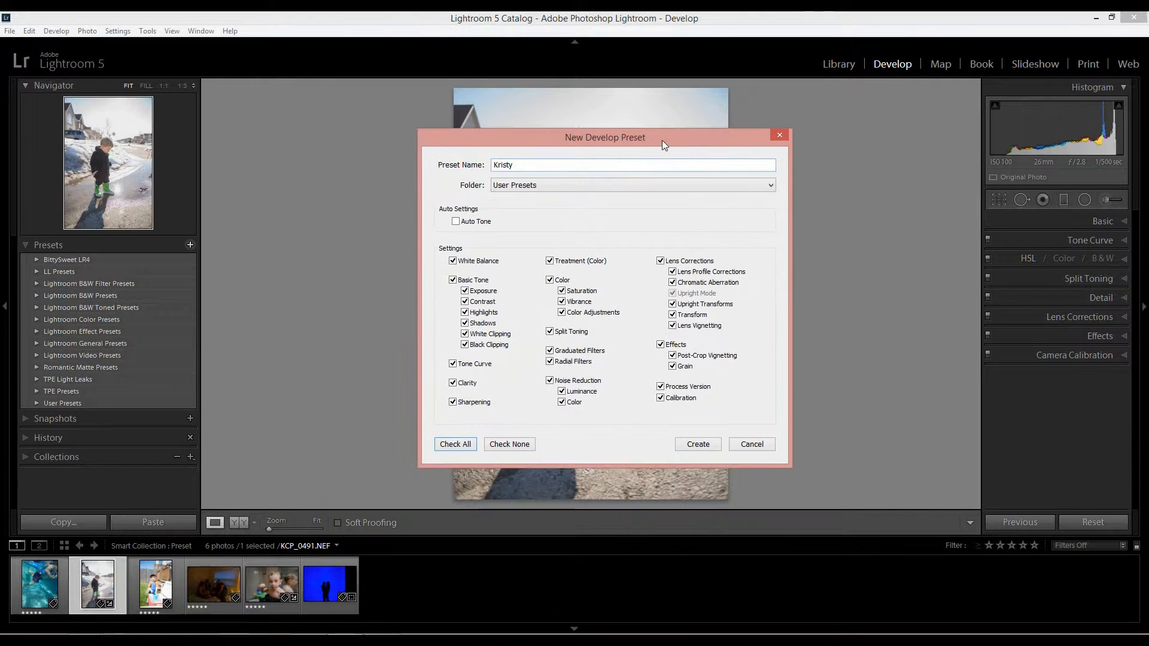
left_click(701, 447)
scroll(130, 432, "down", 2)
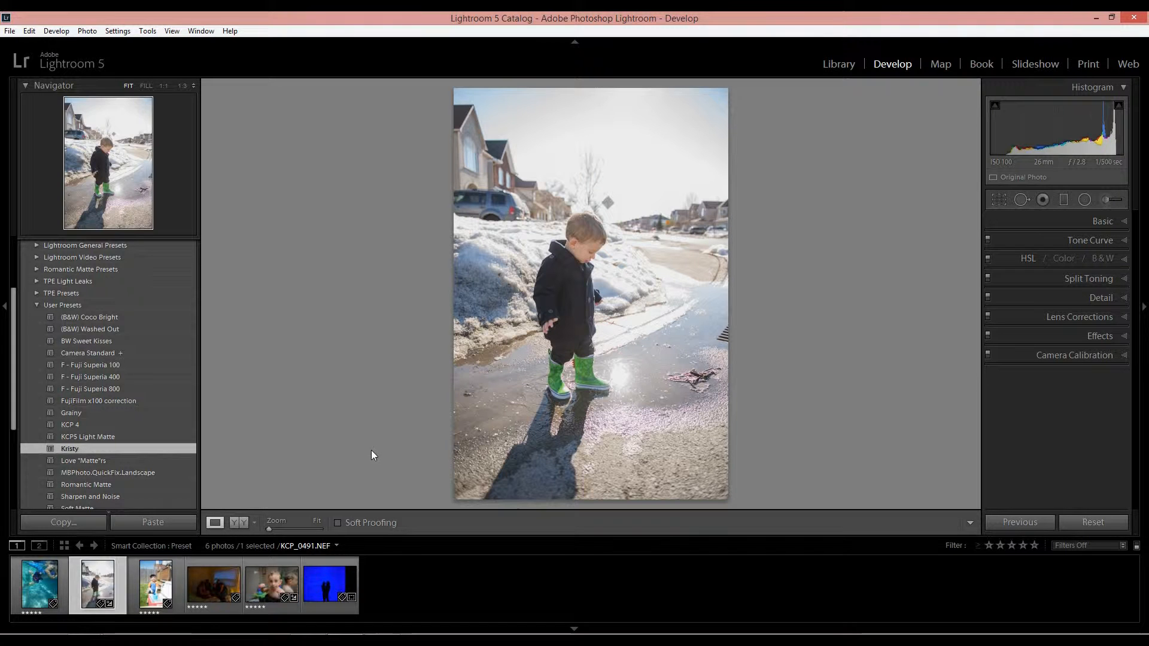
Apply the new custom preset to the photo of the boy at the cooler and set its Exposure to −1.15
left_click(178, 591)
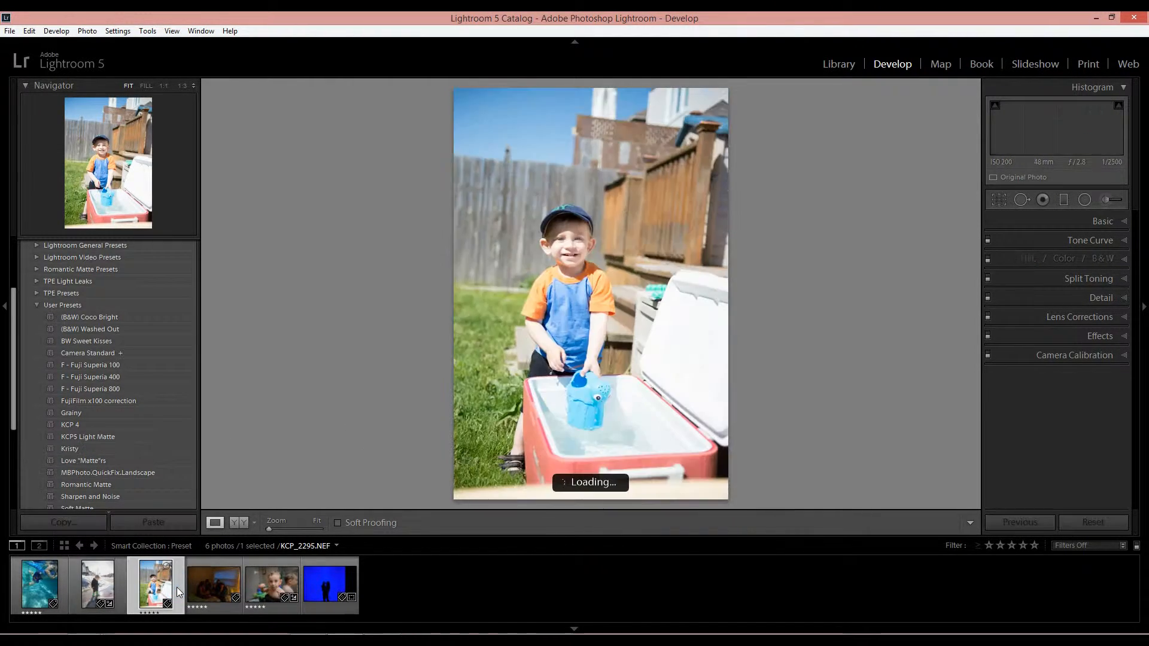
left_click(72, 449)
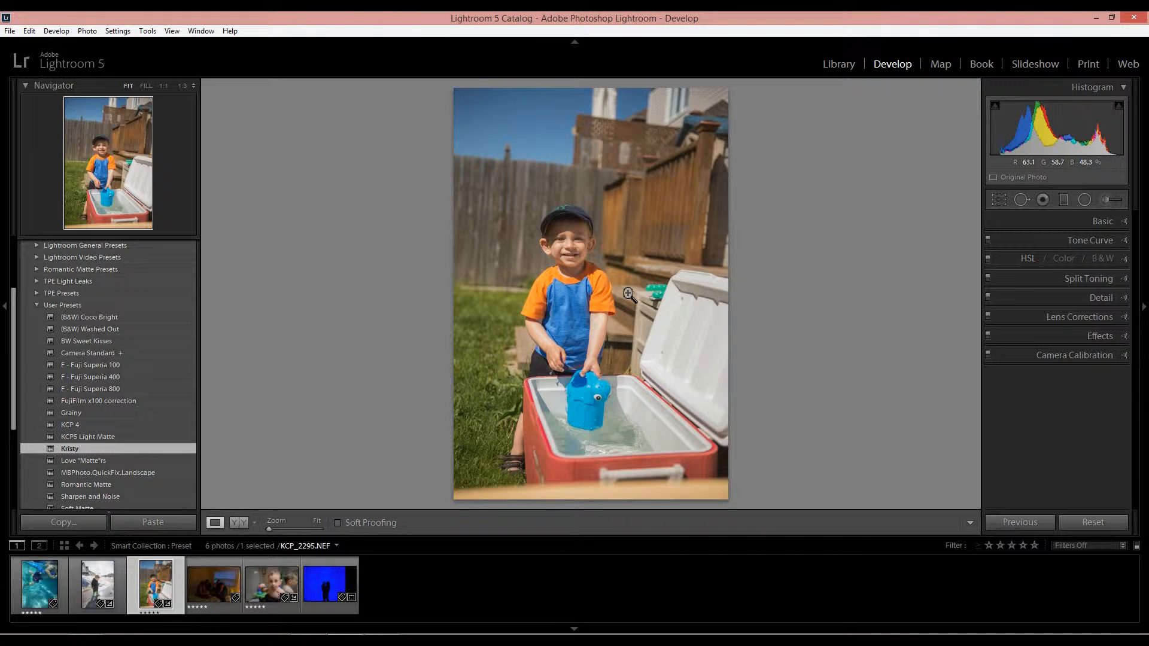
left_click(1126, 223)
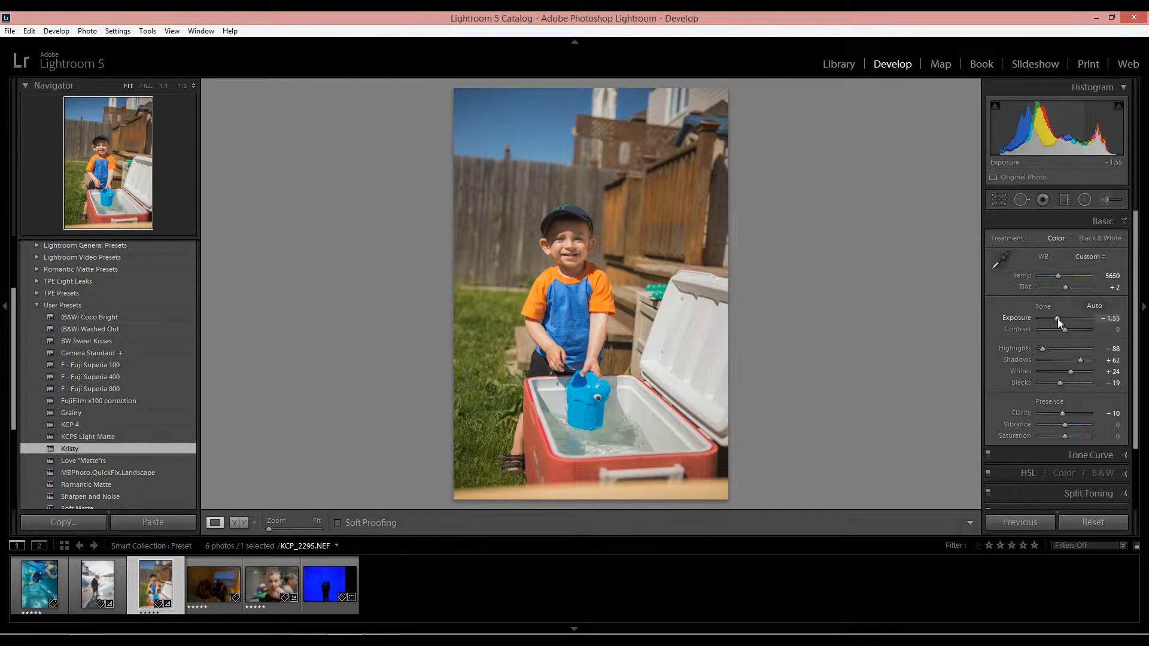
left_click_drag(1058, 322, 1059, 322)
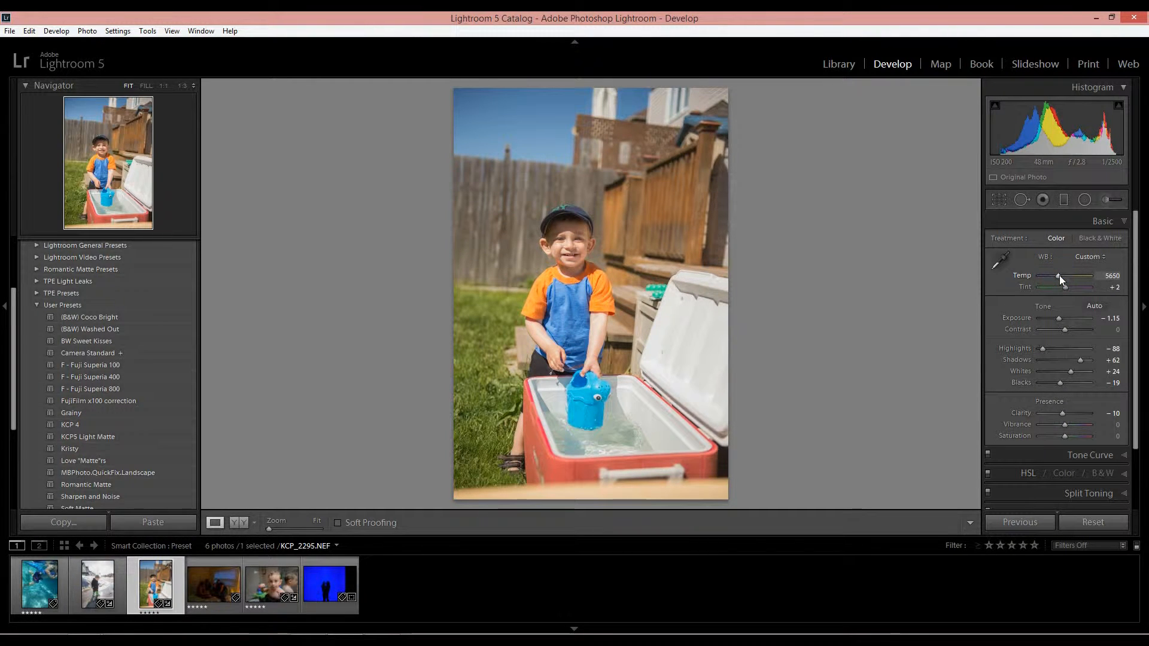
Set the cooler photo's white balance temperature to 5150 and its Shadows to +83
key("Down")
key("Down")
key("Down")
key("Down")
key("Down")
key("Down")
key("Down")
key("Down")
key("Down")
key("Down")
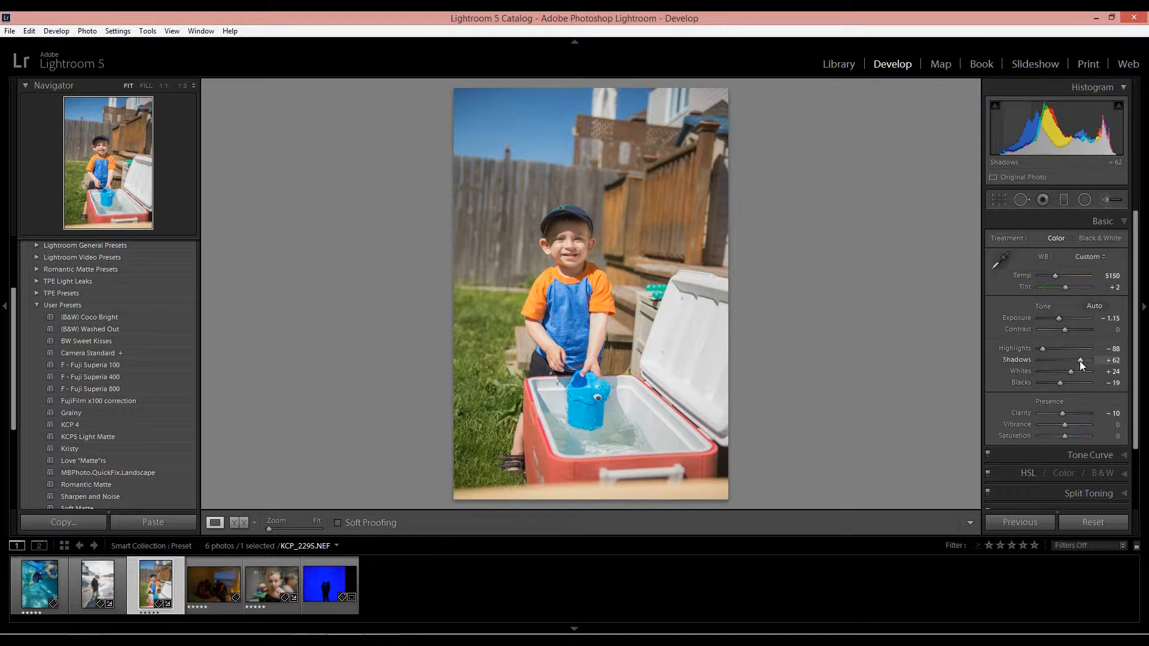
left_click_drag(1083, 361, 1086, 361)
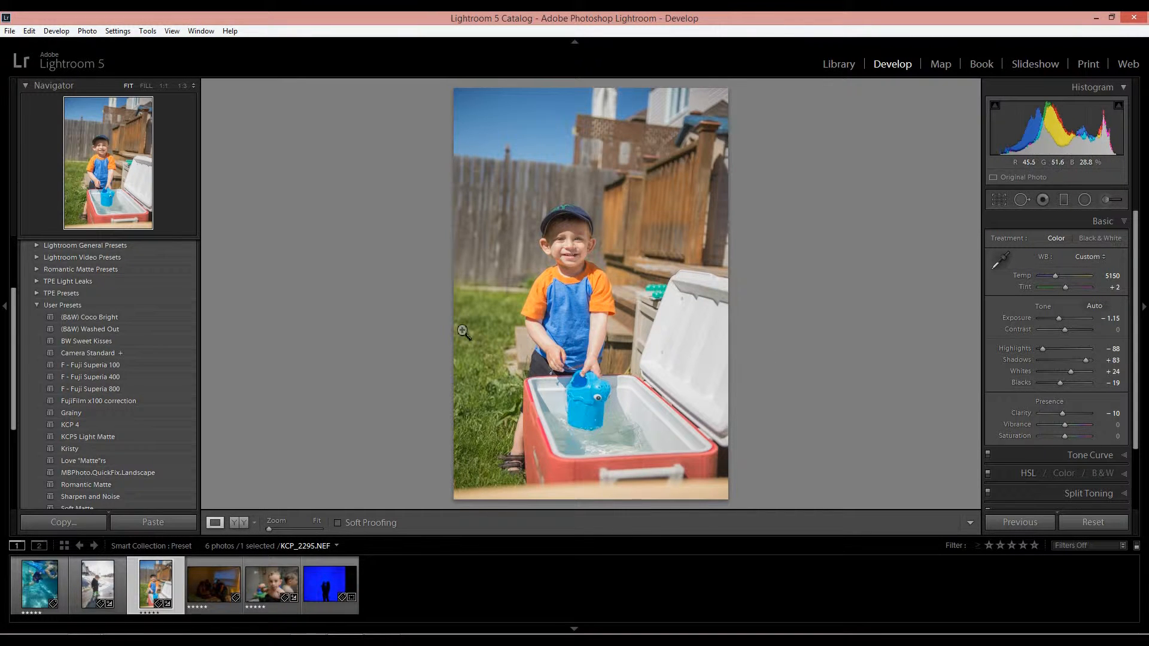
Compare the before and after versions of the toothbrush photo, and apply the new custom preset to it
left_click(277, 608)
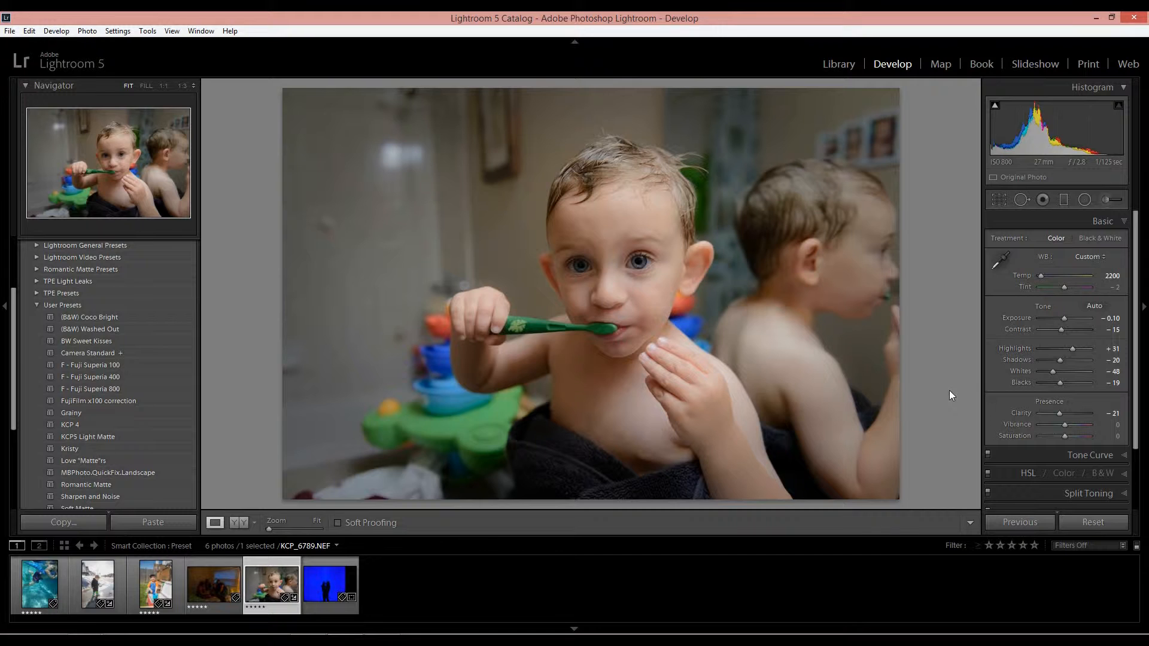
key("y")
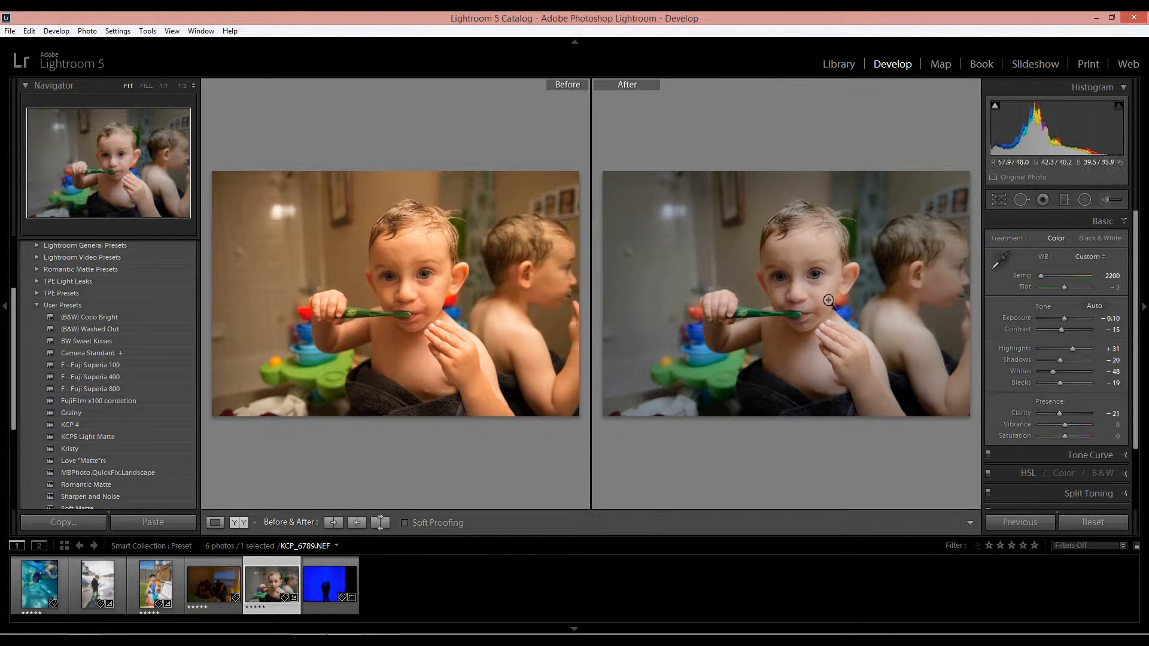
key("y")
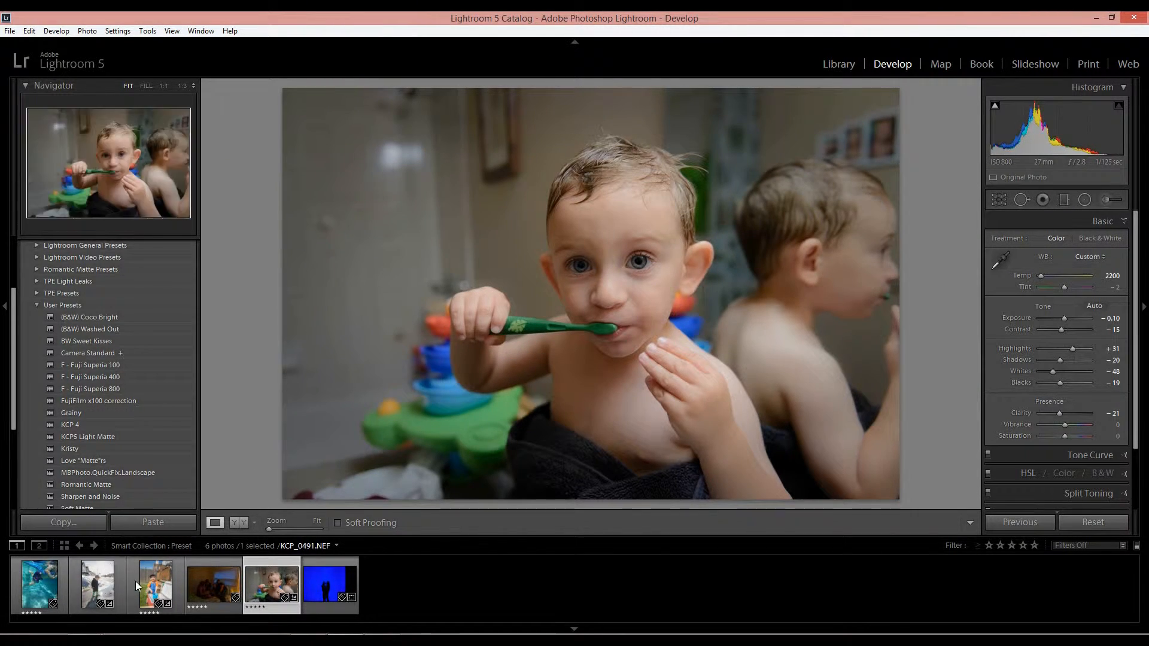
left_click(73, 449)
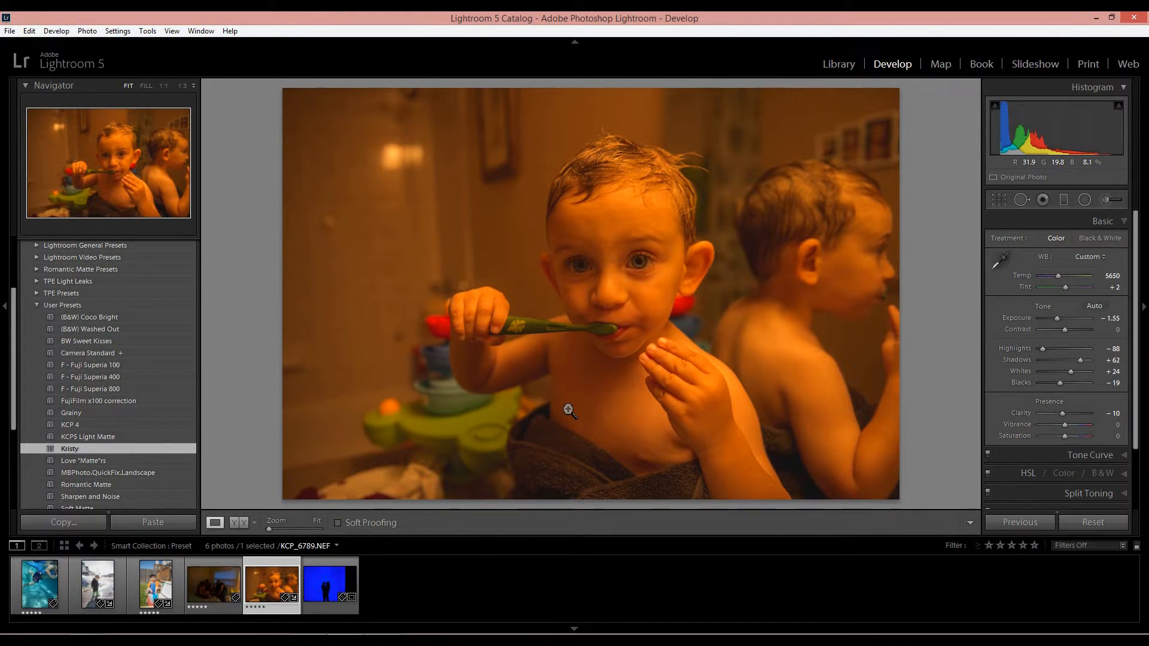
Return to the puddle photo, start updating the custom preset with its current settings, and clear all included settings
left_click(113, 580)
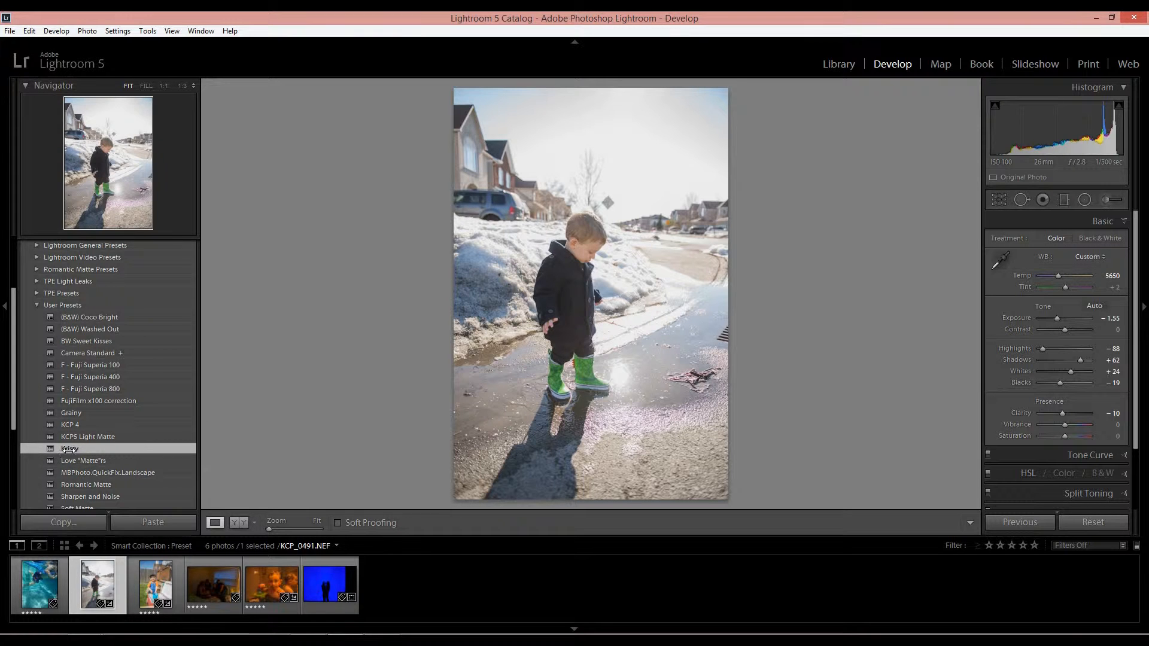
right_click(69, 450)
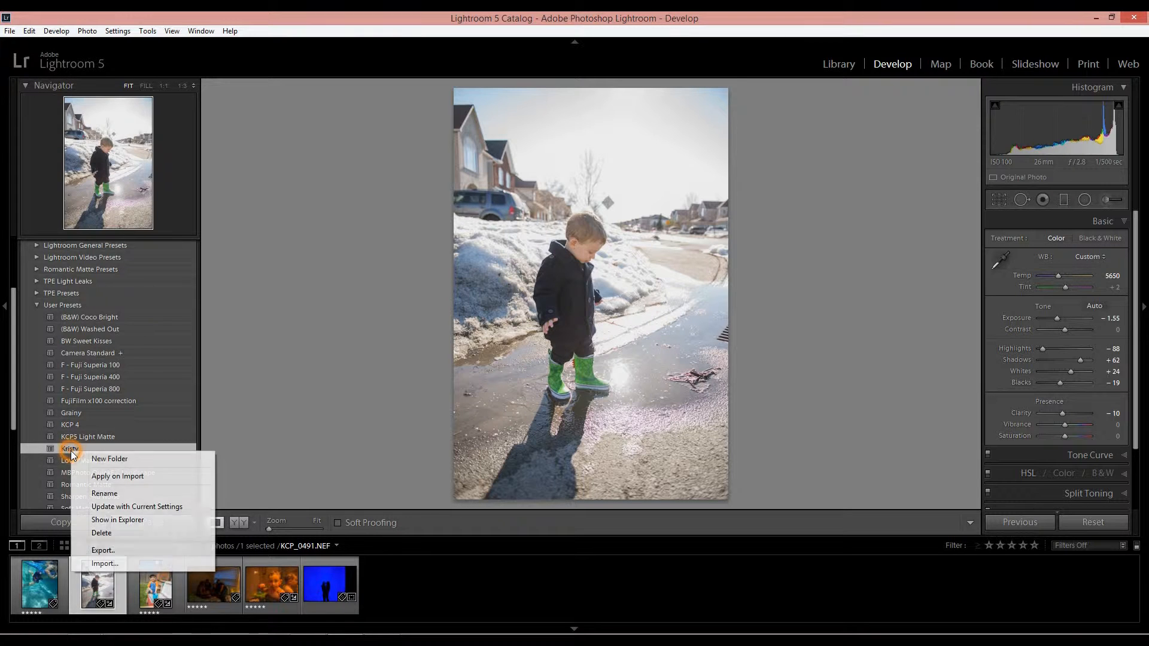
left_click(127, 506)
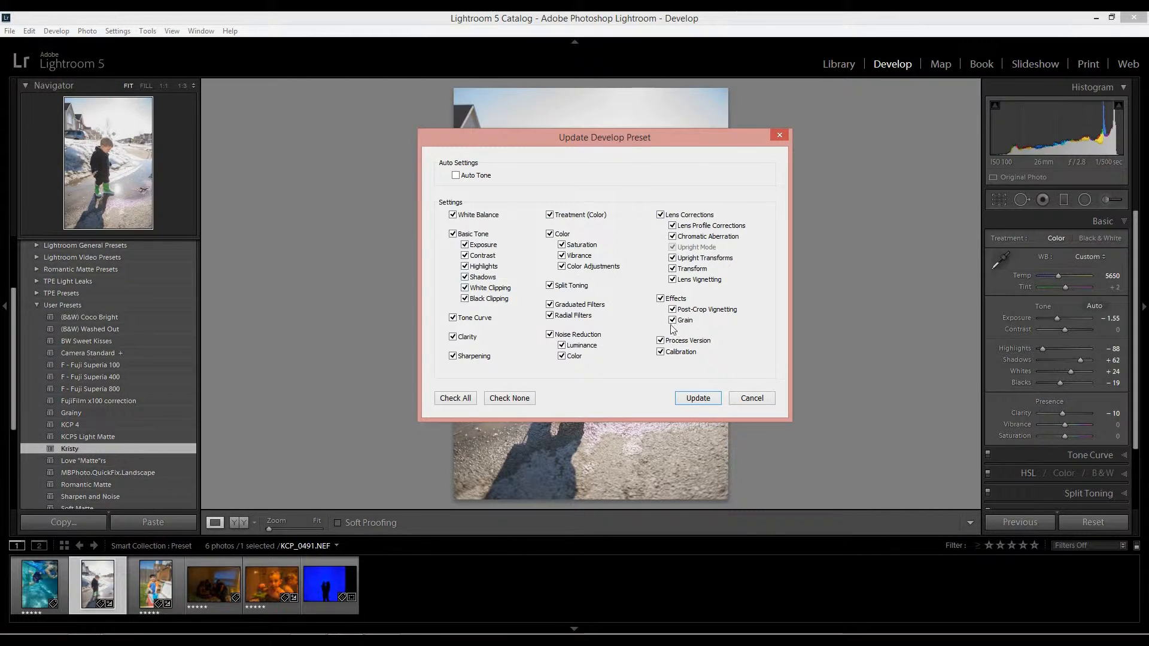
left_click(504, 399)
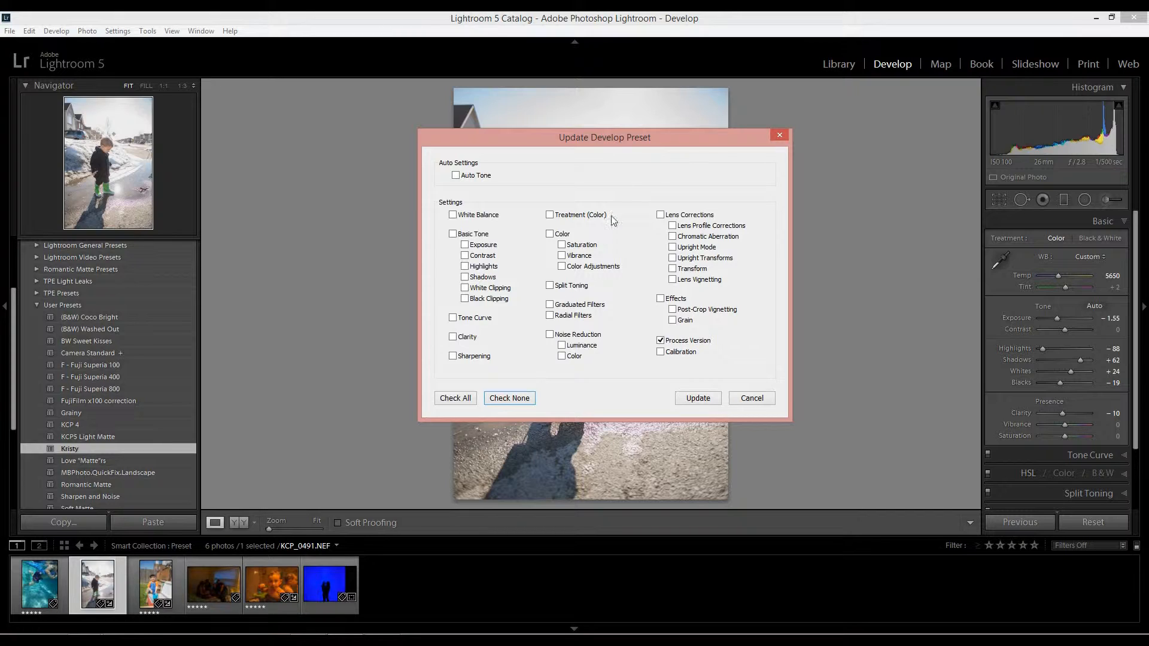
left_click_drag(670, 136, 901, 111)
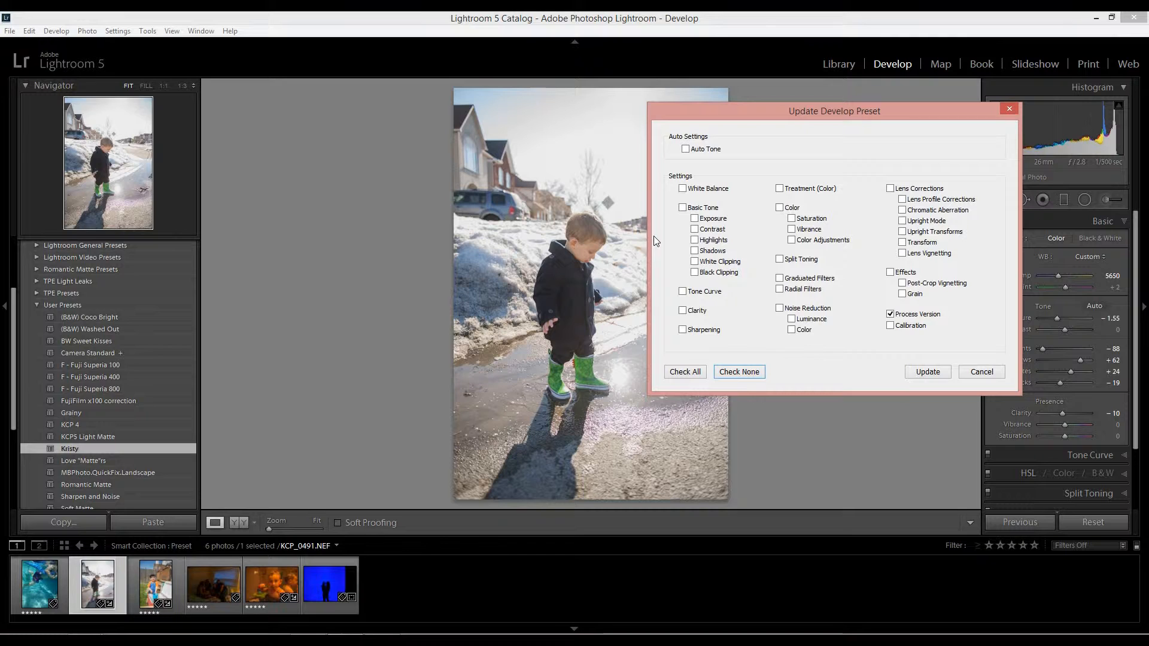
left_click_drag(908, 117, 862, 106)
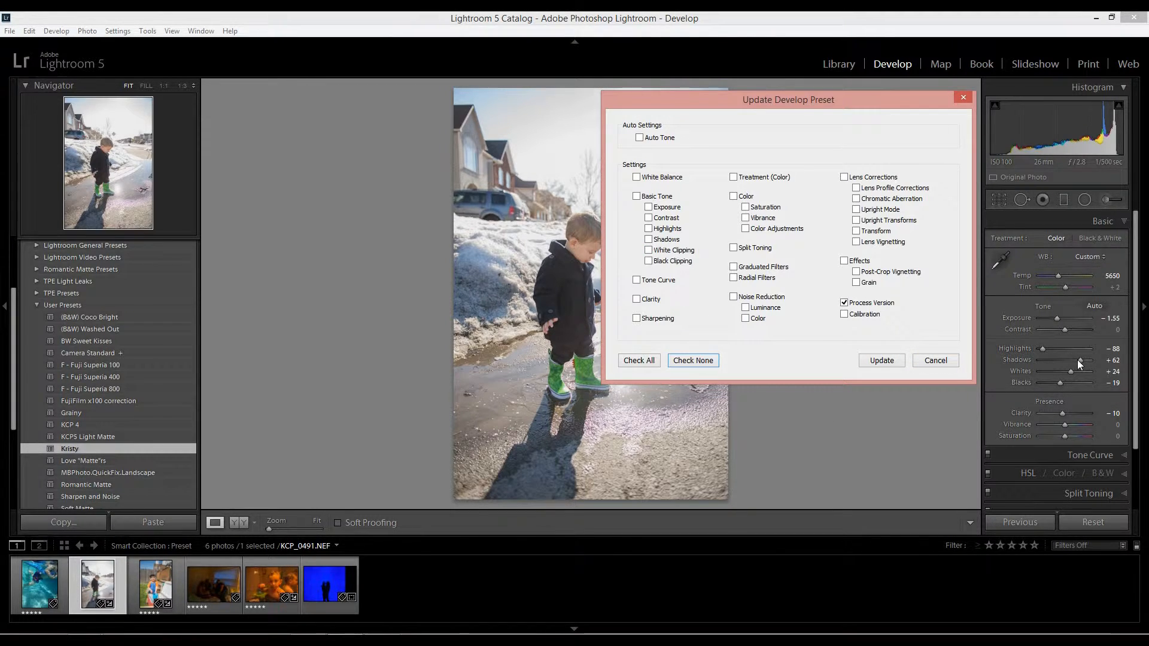
Include only White Clipping, Black Clipping, Tone Curve and Clarity alongside Process Version in the custom preset, and save the update
left_click(648, 250)
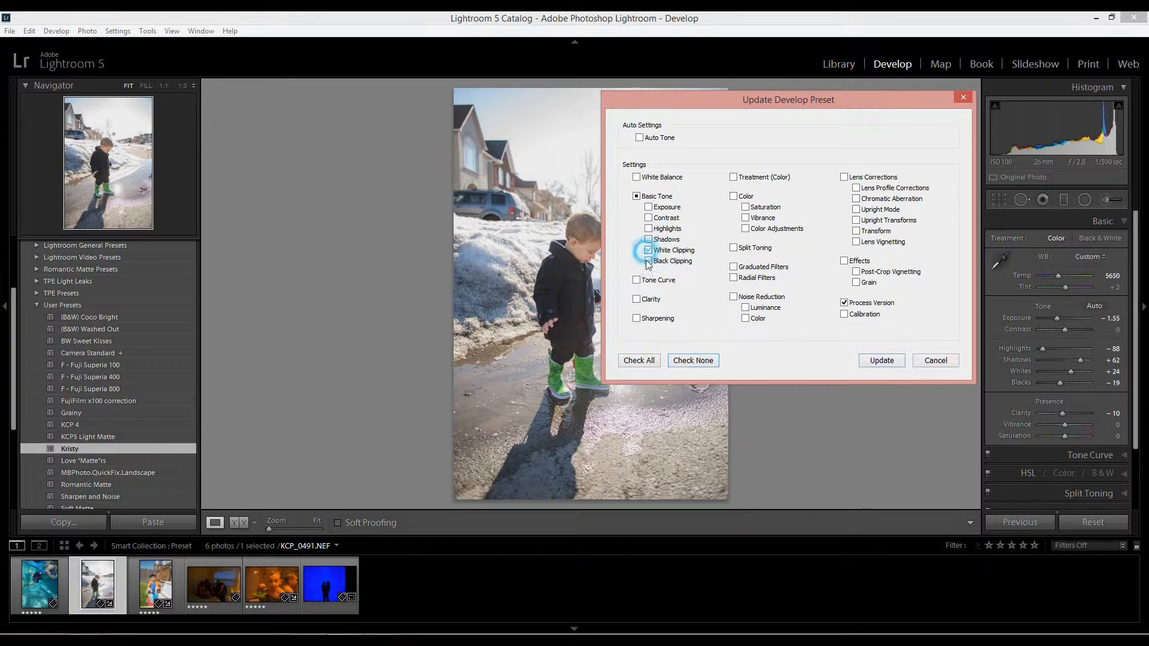
left_click(648, 261)
left_click(636, 280)
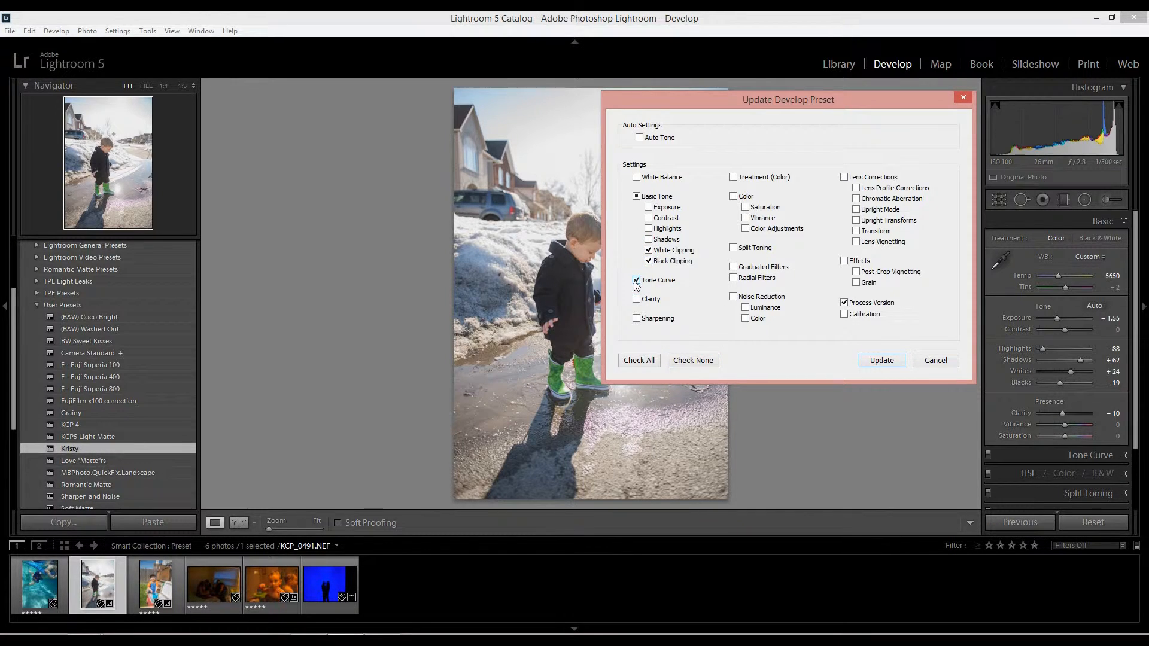
left_click(636, 299)
left_click(892, 360)
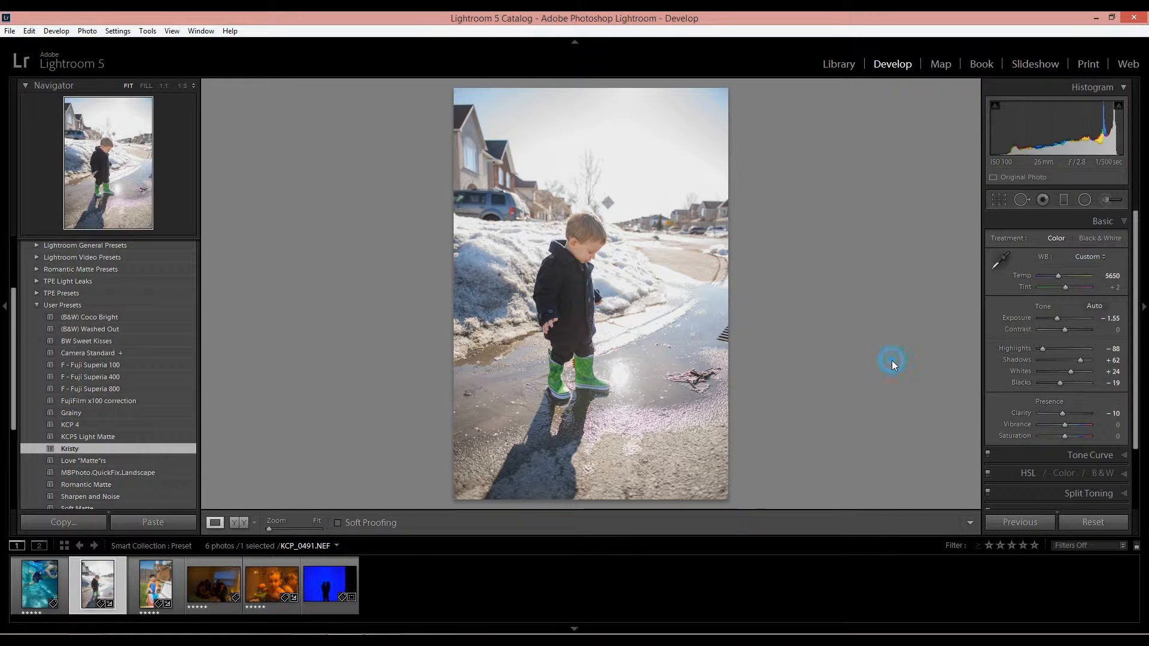
Revert the toothbrush photo to the White Clipping history state from before the custom preset was applied
left_click(286, 609)
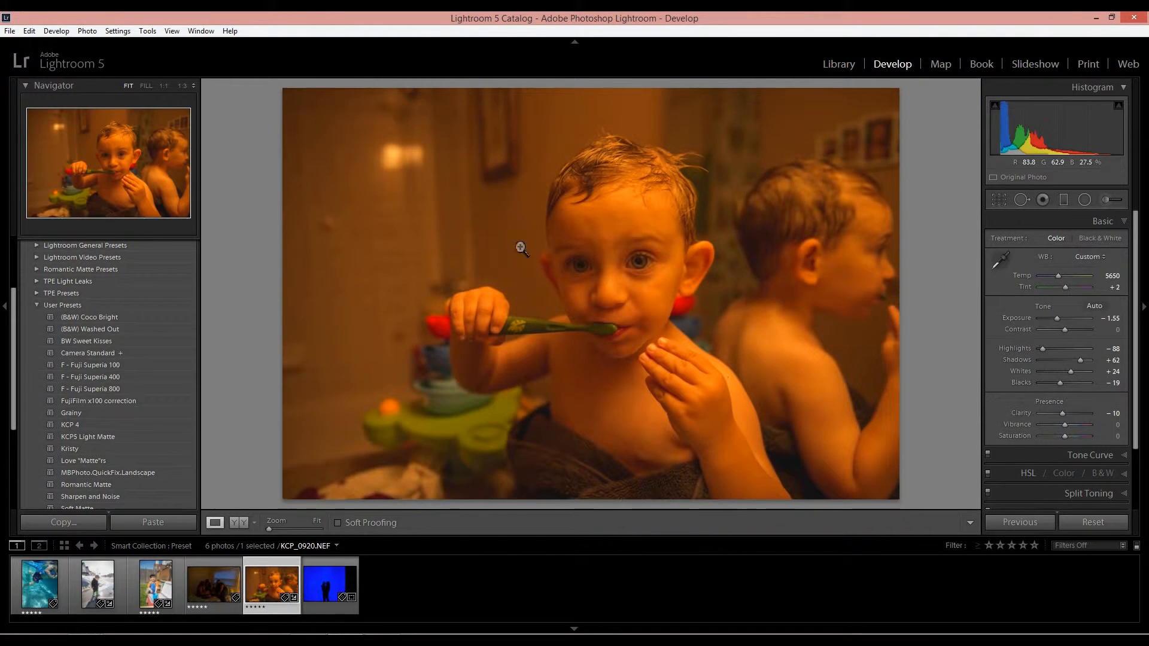
scroll(31, 479, "down", 3)
left_click(29, 476)
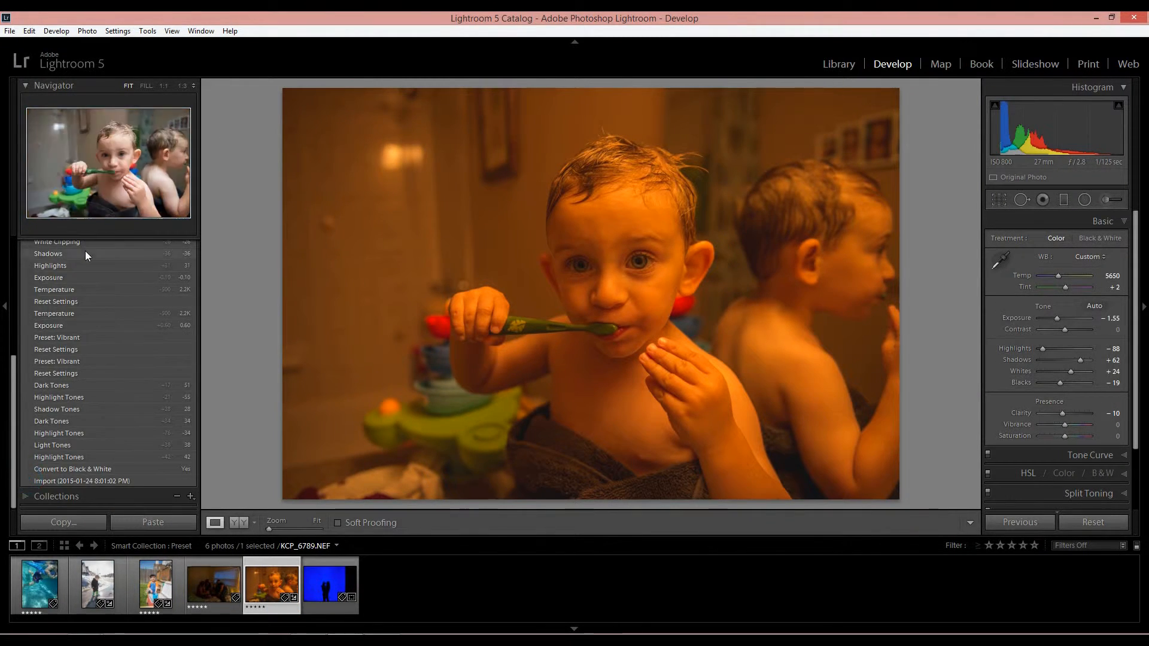
left_click(74, 296)
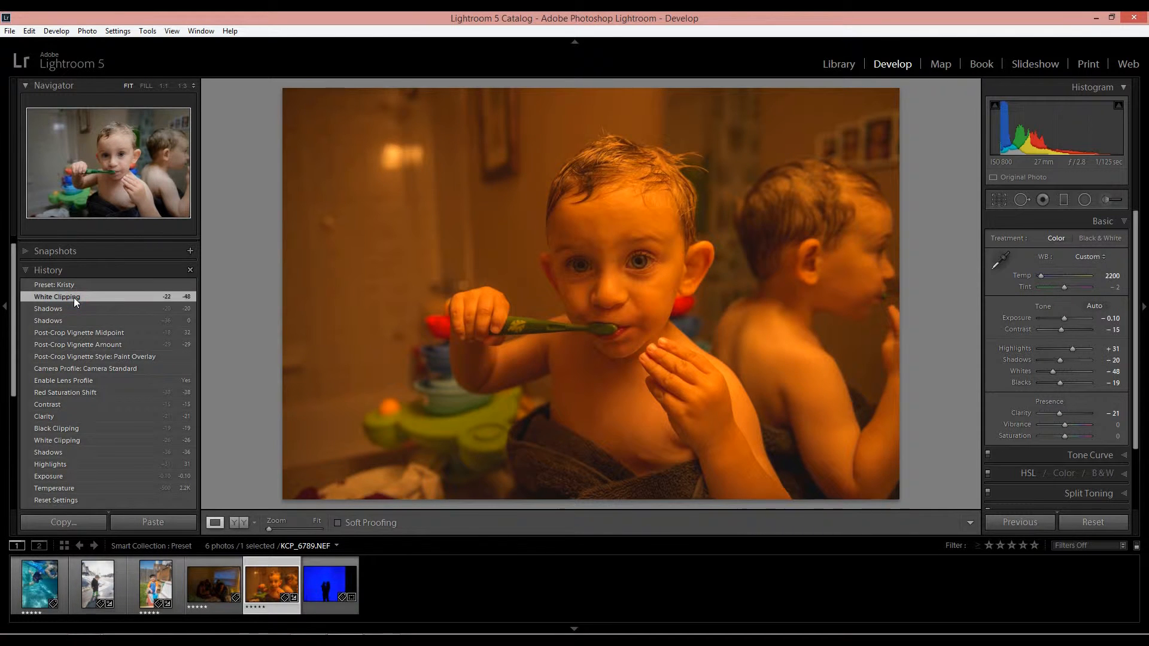
left_click(25, 269)
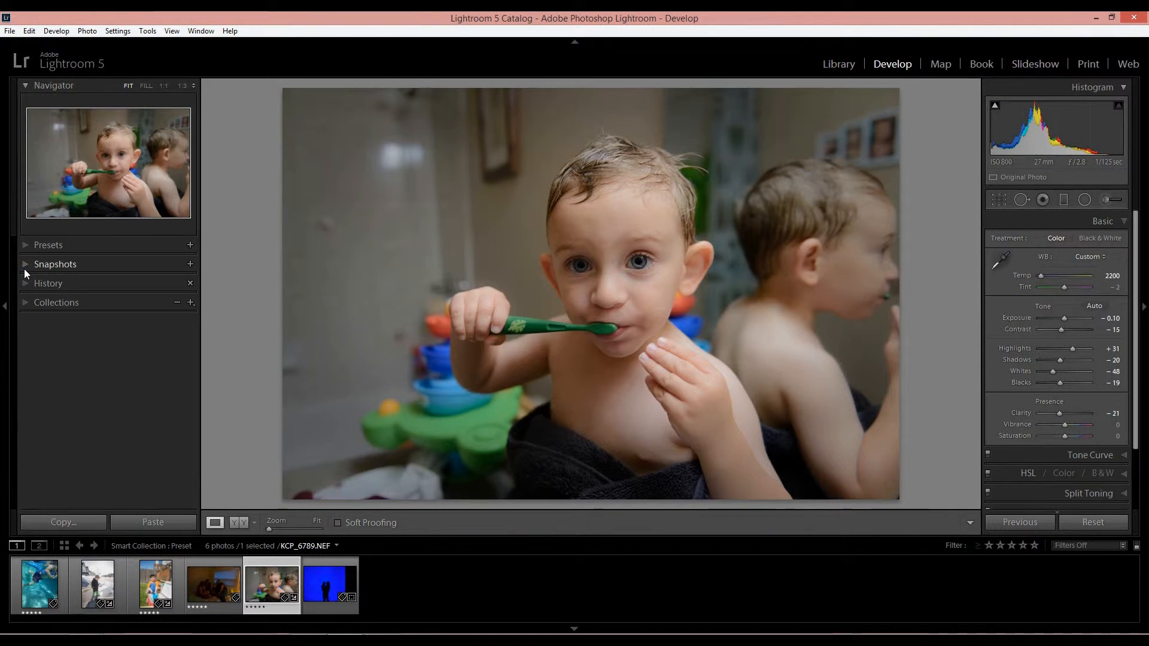
Apply the updated custom preset to the toothbrush photo
left_click(24, 245)
scroll(67, 419, "down", 10)
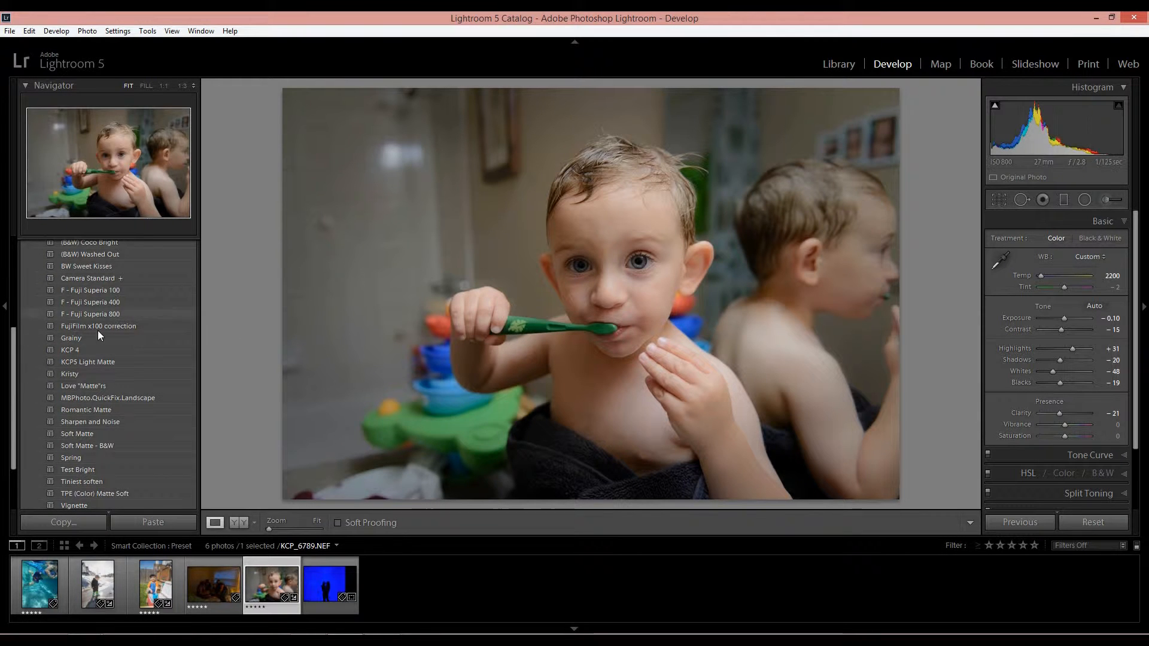
left_click(72, 373)
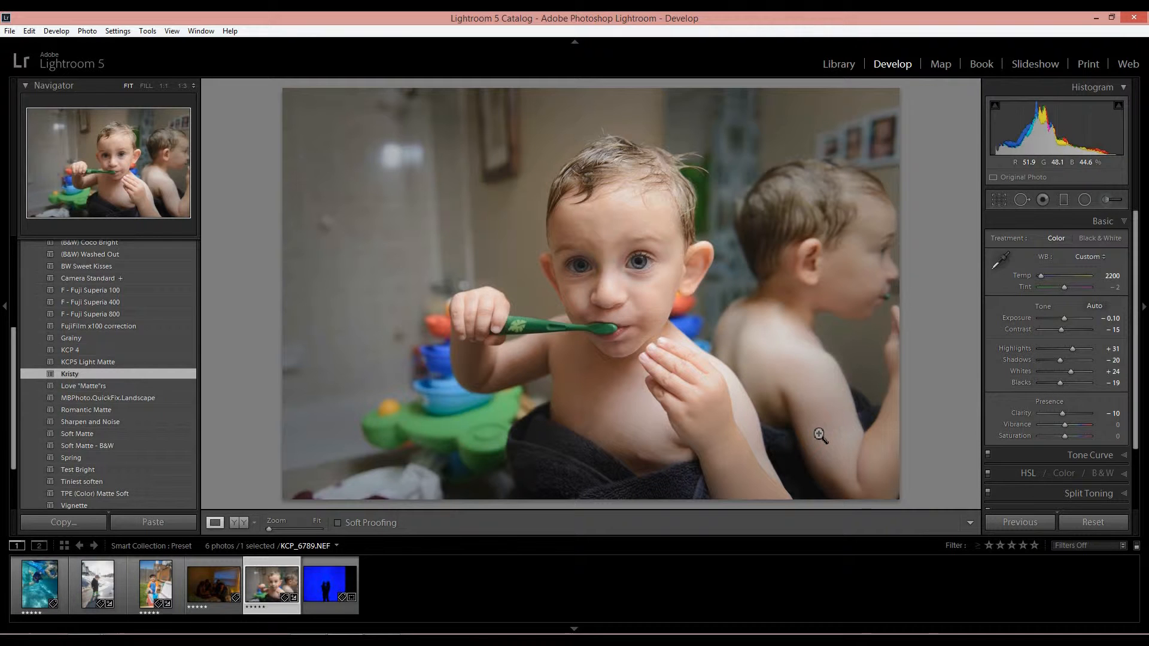
Set the underwater photo's Contrast to +33, Clarity to +5, Vibrance to +19 and Saturation to +19
left_click(59, 584)
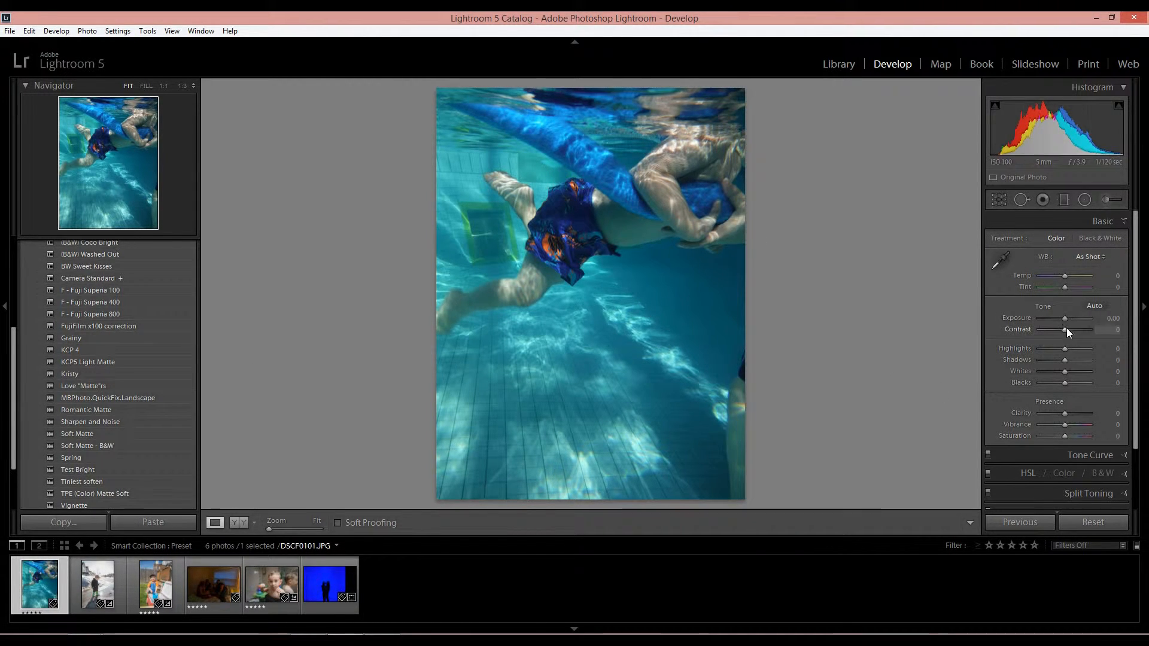
left_click_drag(1065, 329, 1075, 331)
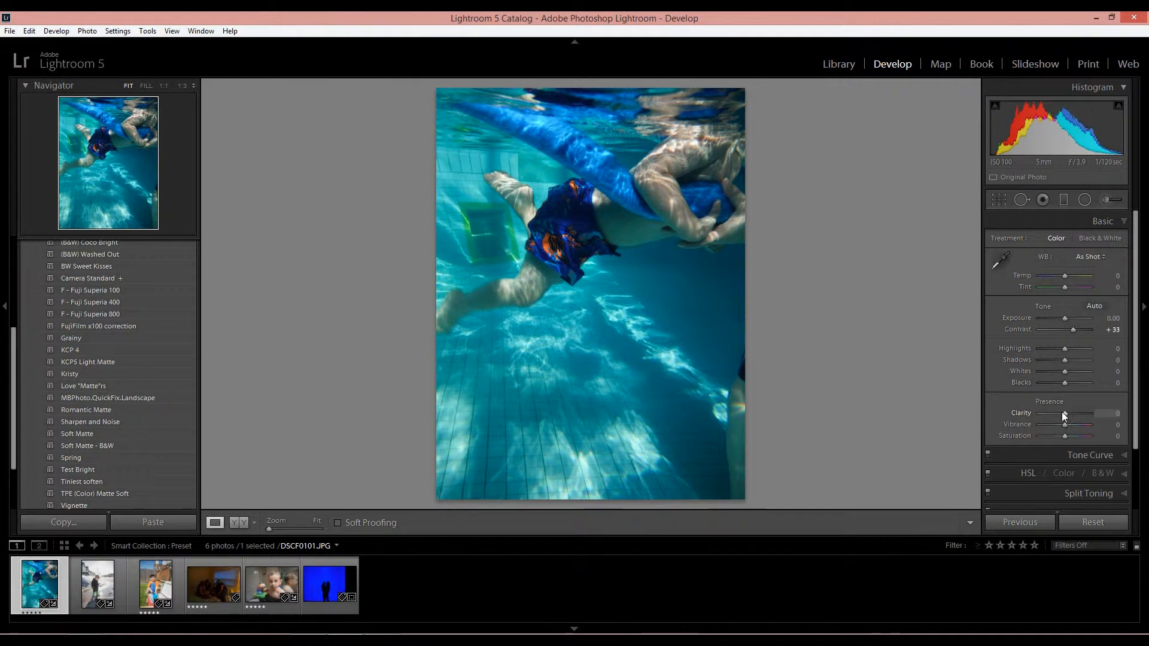
left_click_drag(1065, 413, 1070, 436)
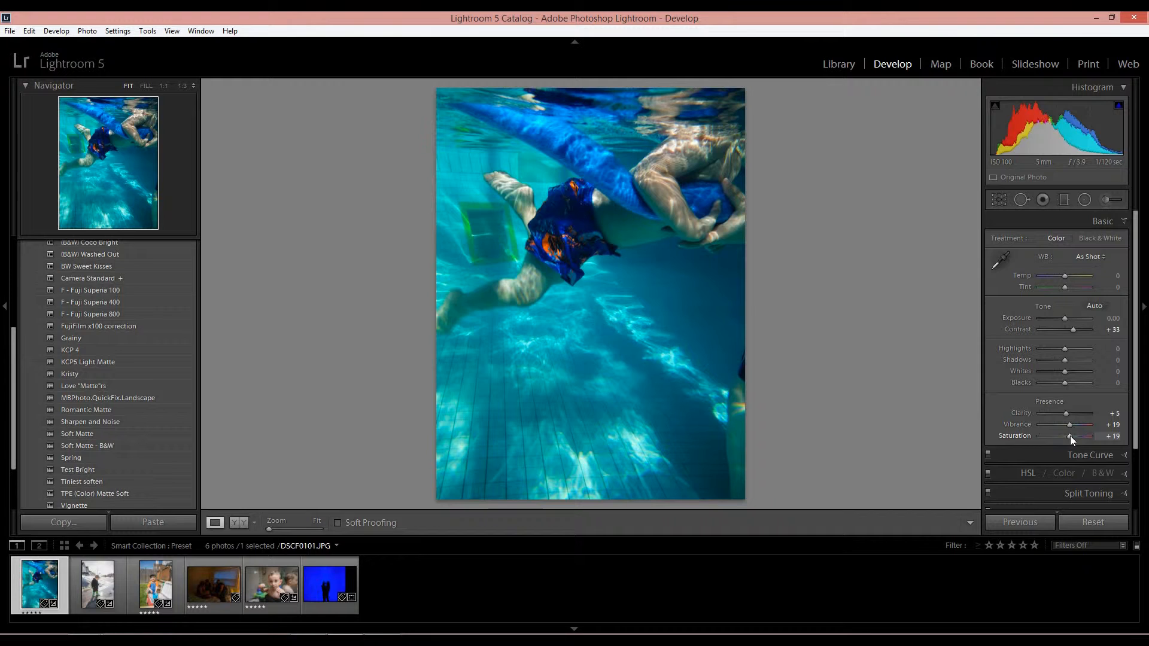
Set the underwater photo's Whites to +31, Blacks to −26, Exposure to +0.80, Temp to +5 and Tint to +10
left_click_drag(1065, 386, 1075, 372)
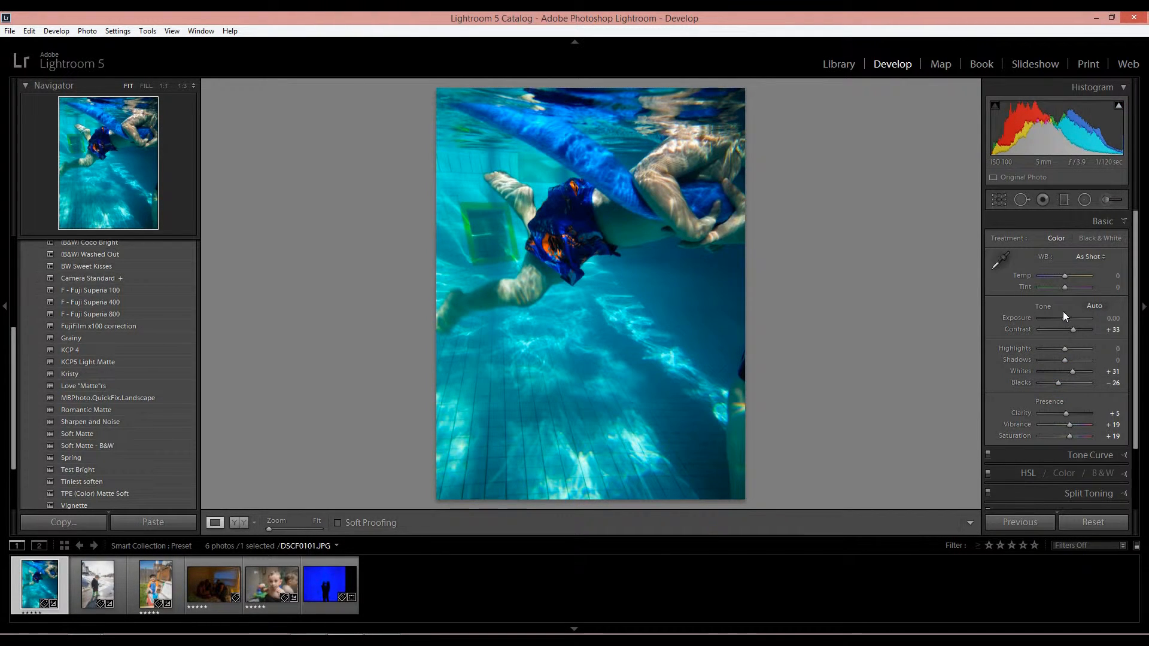
left_click(1066, 319)
left_click_drag(1065, 319, 1070, 319)
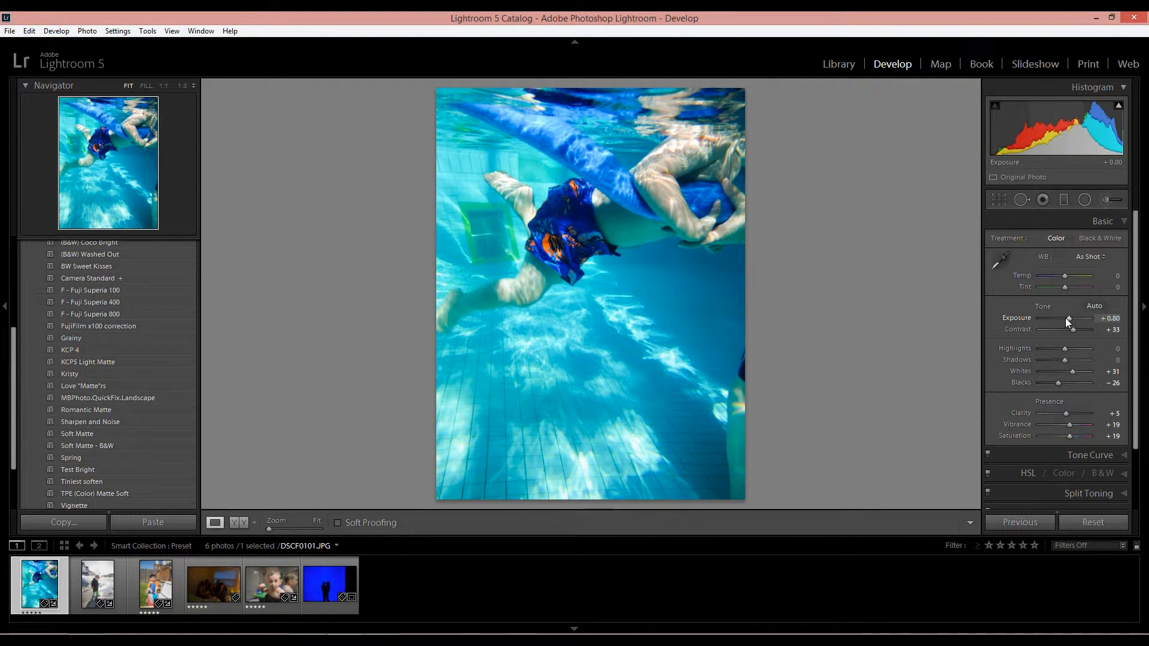
left_click_drag(1065, 276, 1066, 287)
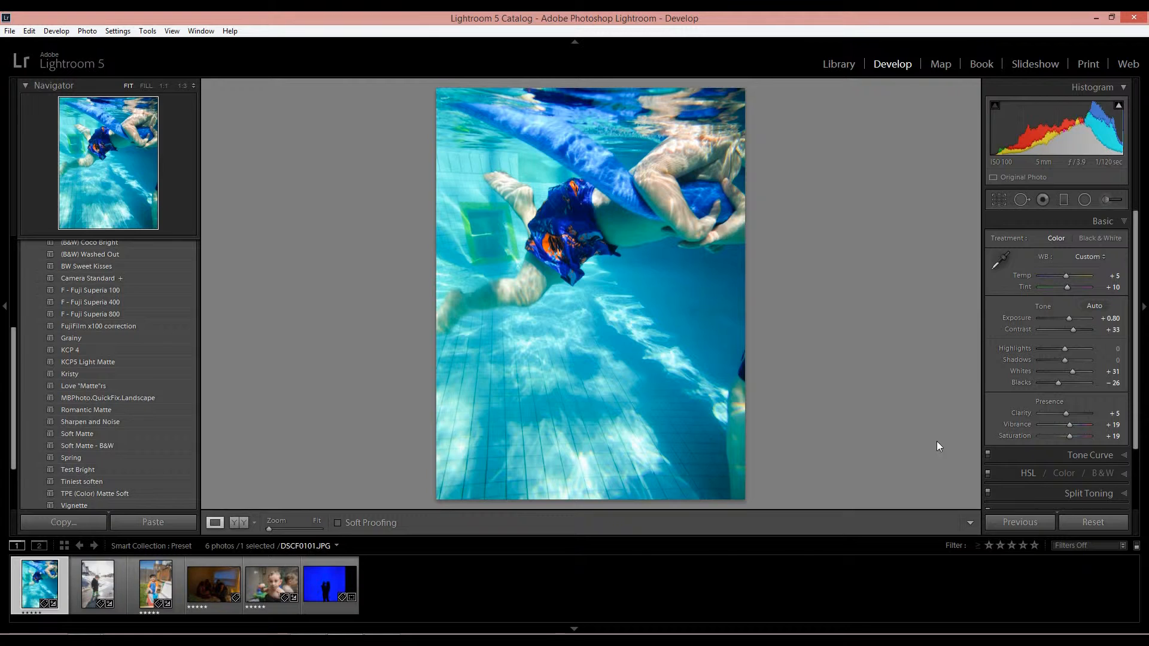
Add a post-crop vignette to the underwater photo with Amount −21, Midpoint 31 and Roundness +36
scroll(1008, 449, "down", 3)
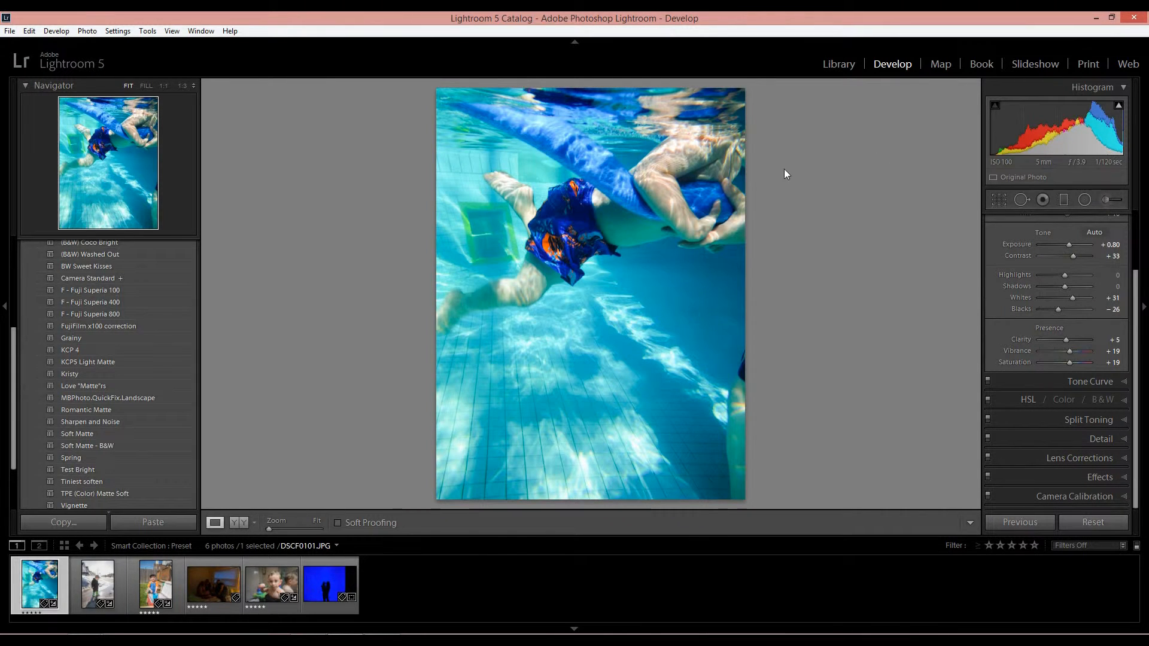
left_click(1035, 477)
left_click_drag(1062, 380, 1076, 402)
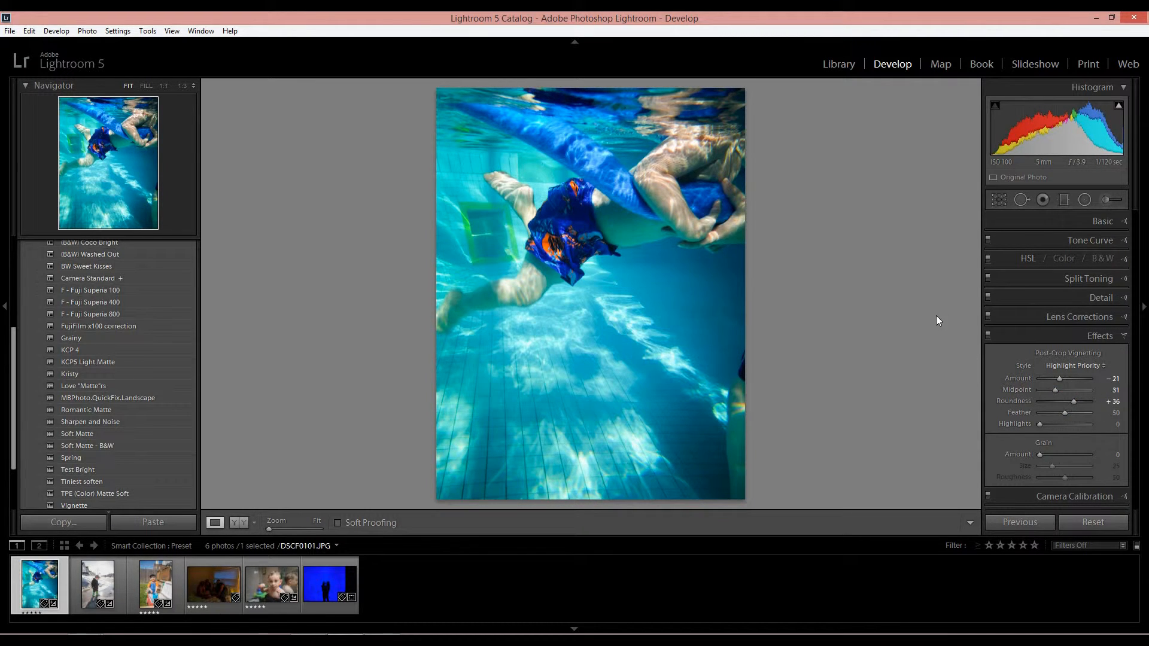
Start a new develop preset named Contrast in User Presets and clear all its included settings
scroll(99, 303, "up", 5)
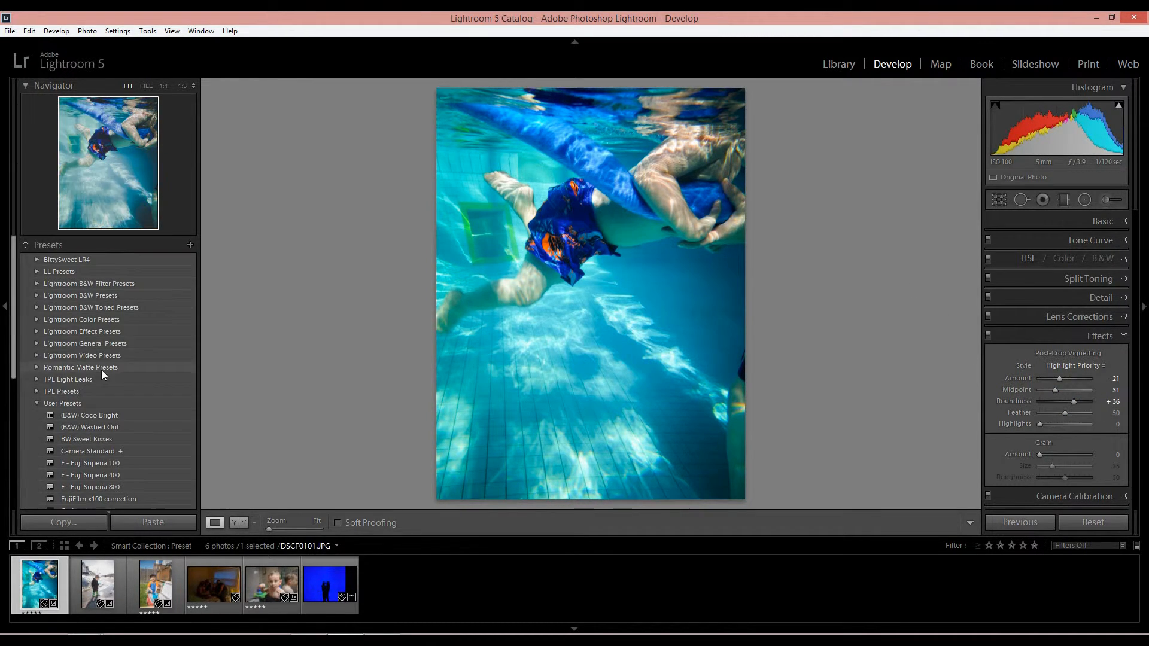
left_click(189, 245)
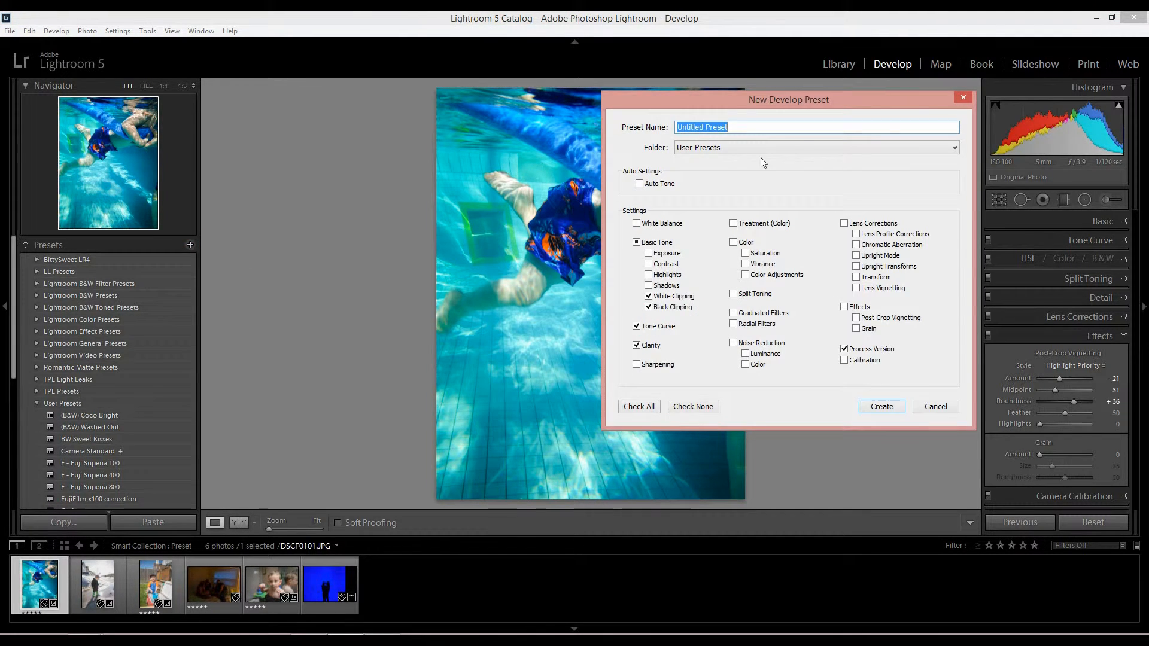
type("Contrast")
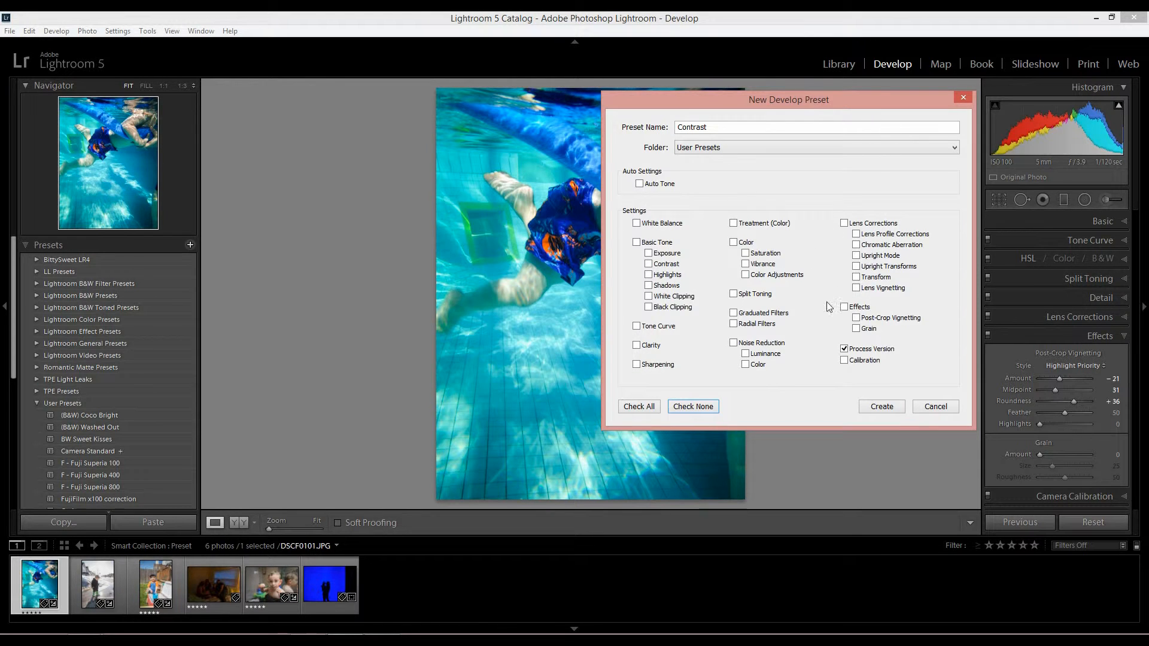
Include Contrast, Shadows, White Clipping, Black Clipping, Treatment (Color), Saturation, Vibrance and Post-Crop Vignetting in the new preset, and create it
left_click(648, 264)
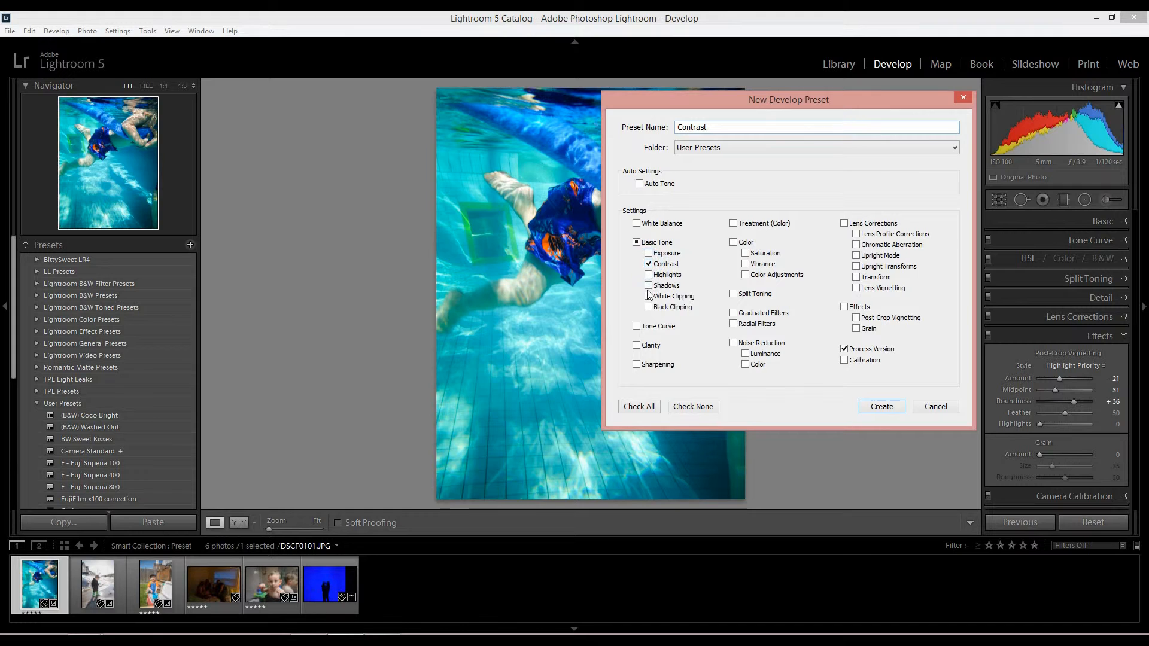
left_click(648, 296)
left_click(648, 285)
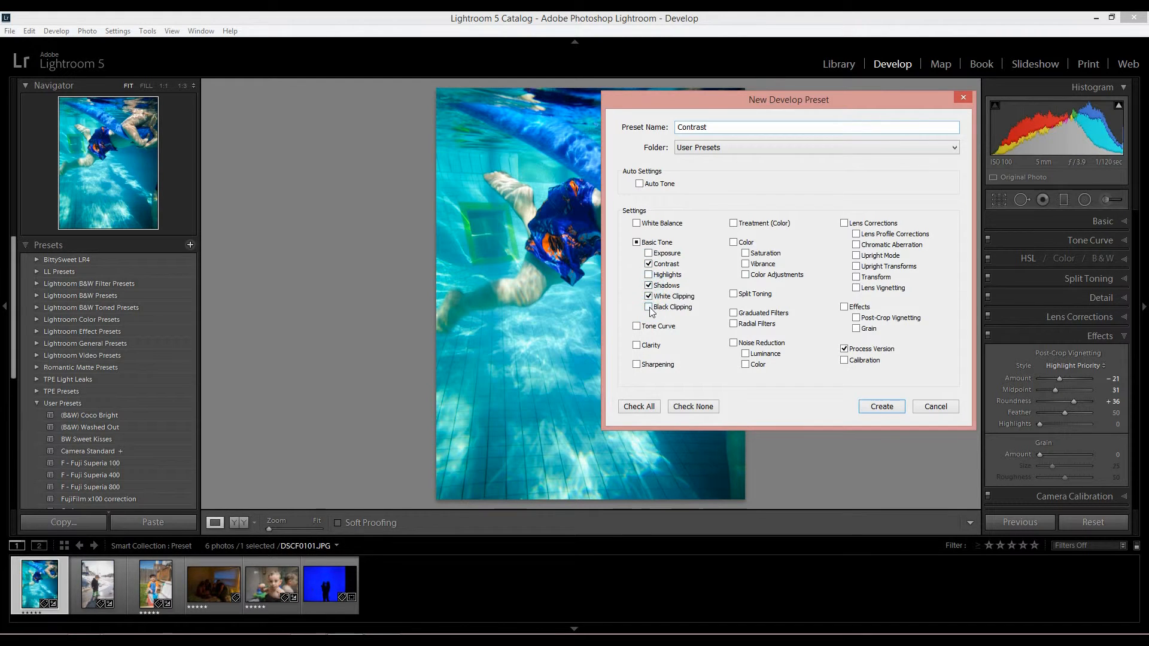
left_click(649, 307)
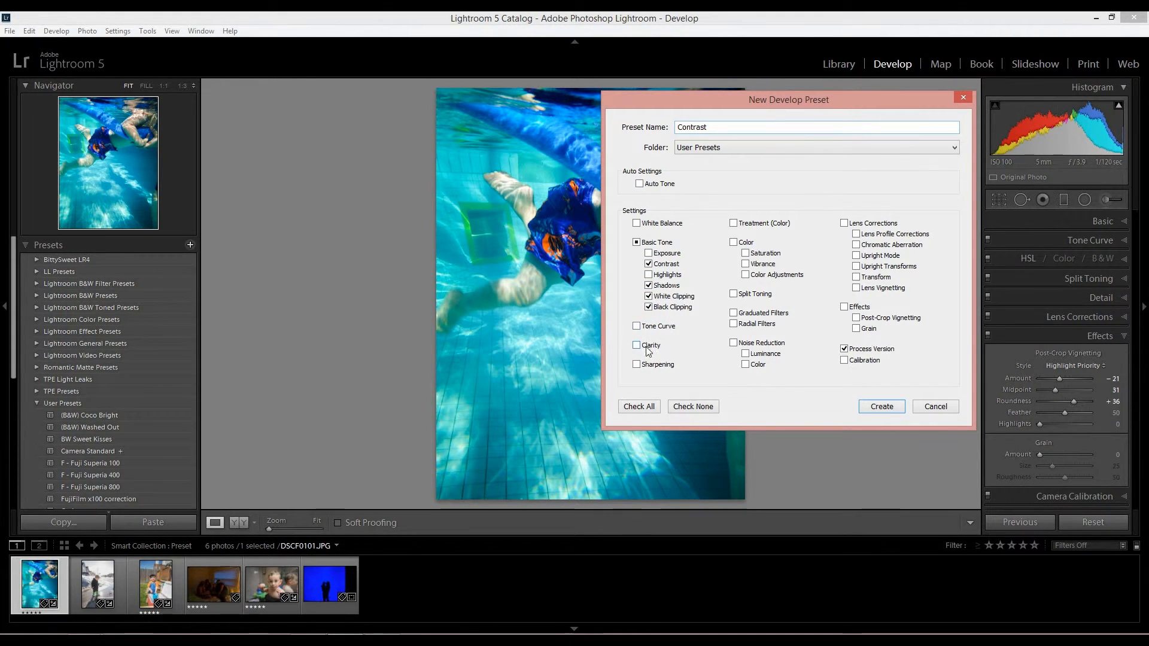
left_click(746, 253)
left_click(746, 264)
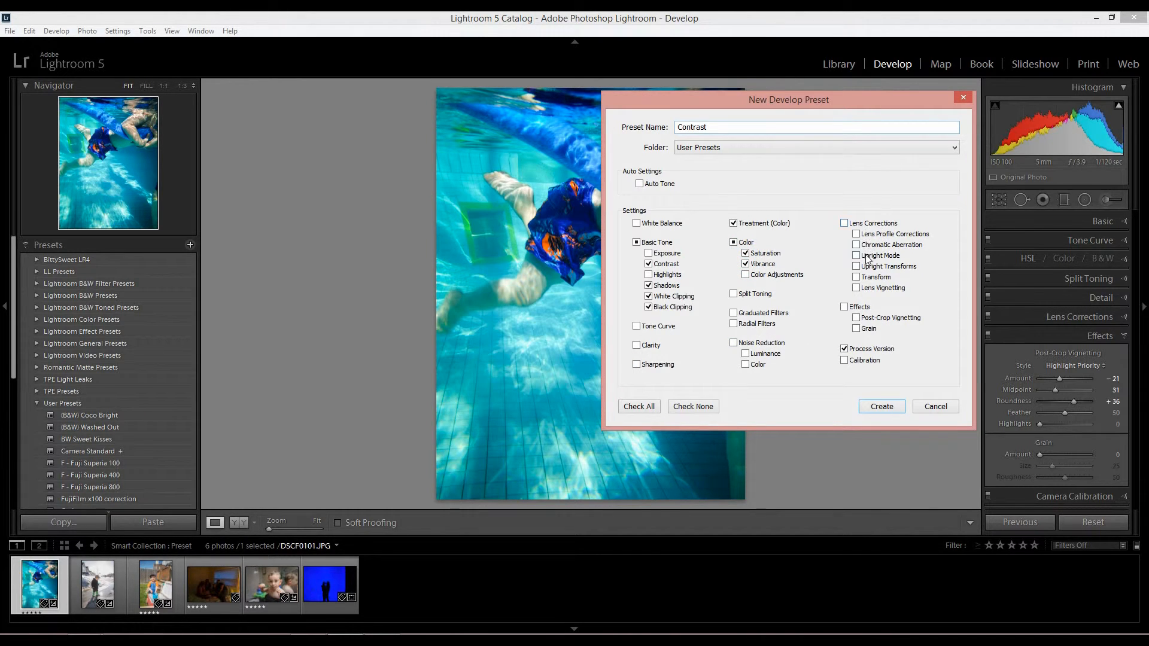
left_click(857, 317)
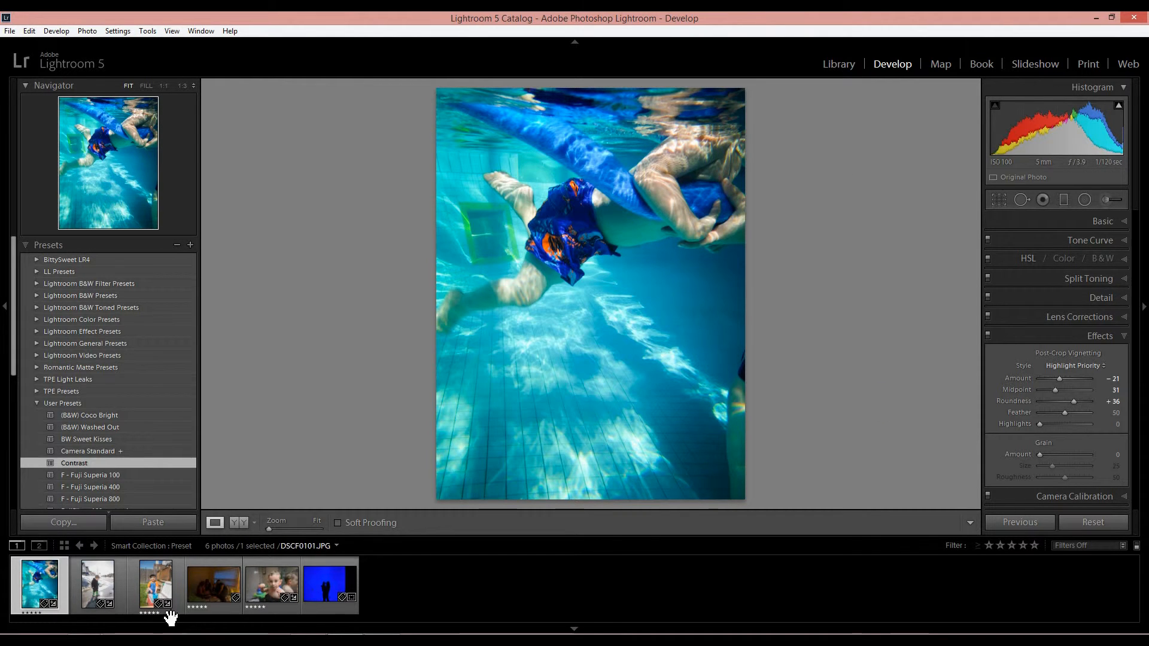
Apply the Contrast preset to the blue silhouette photo of the adult holding a child
left_click(317, 599)
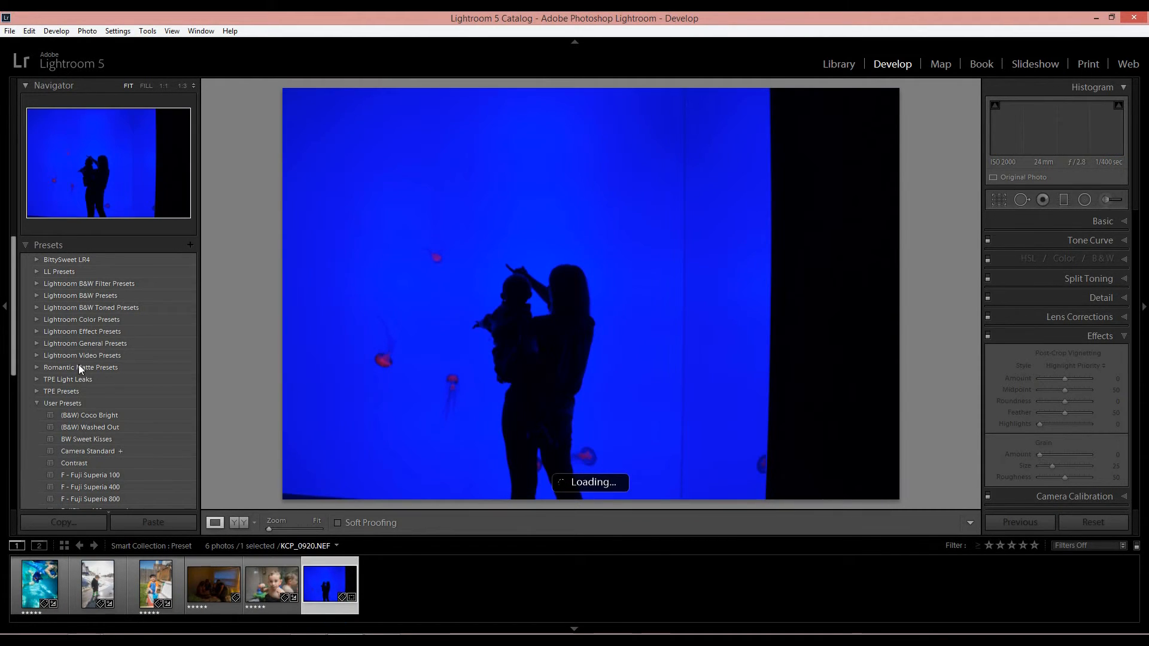
scroll(110, 405, "down", 5)
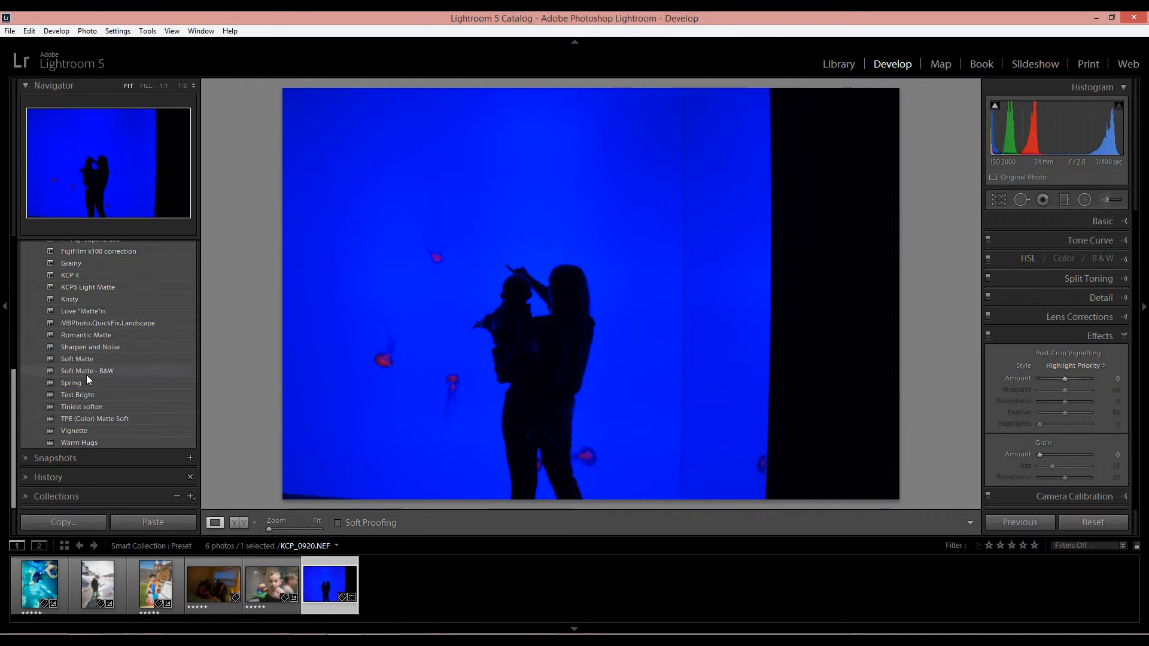
scroll(89, 371, "up", 3)
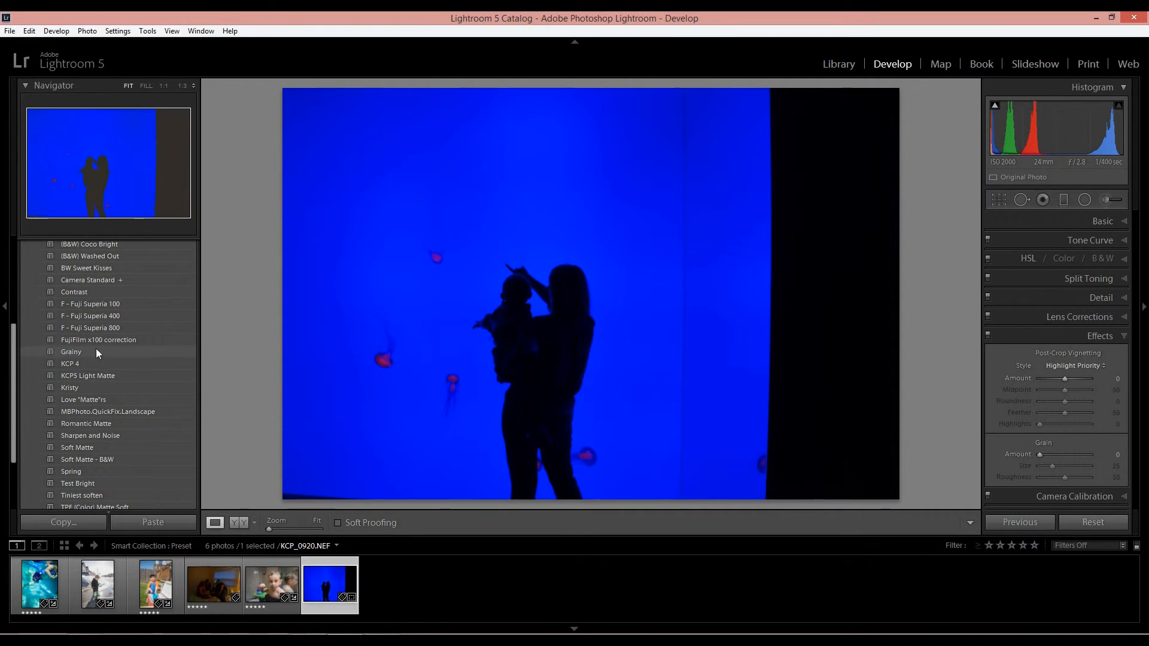
left_click(81, 292)
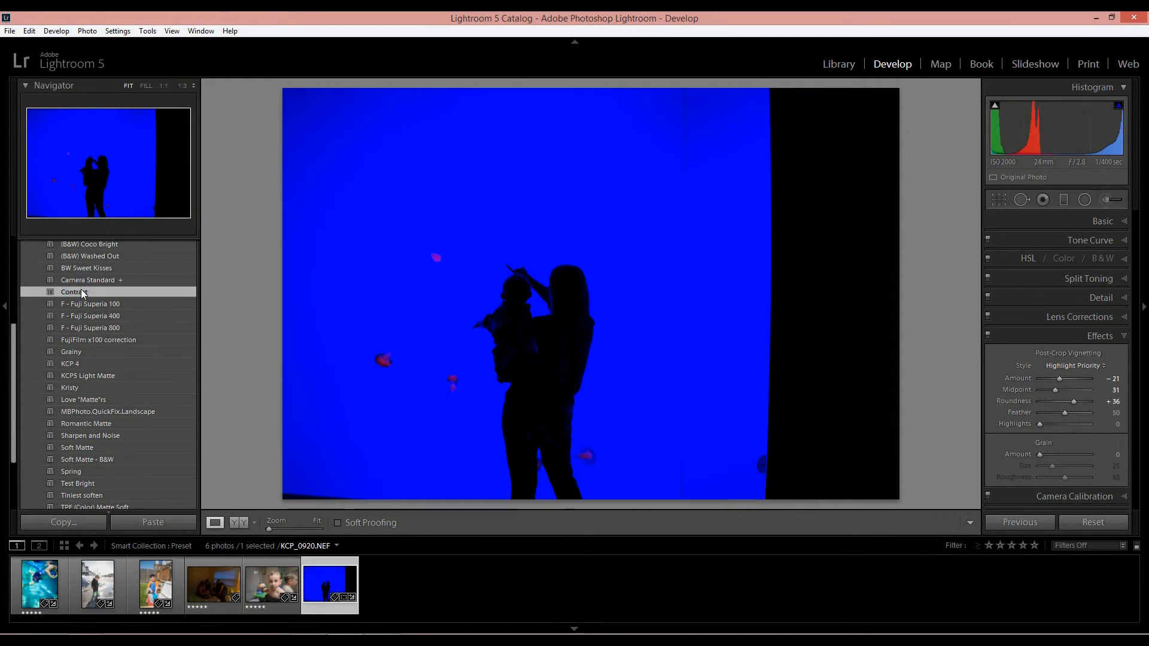
Apply the Contrast preset to the photo of the boy at the cooler and show its Basic adjustments
left_click(178, 602)
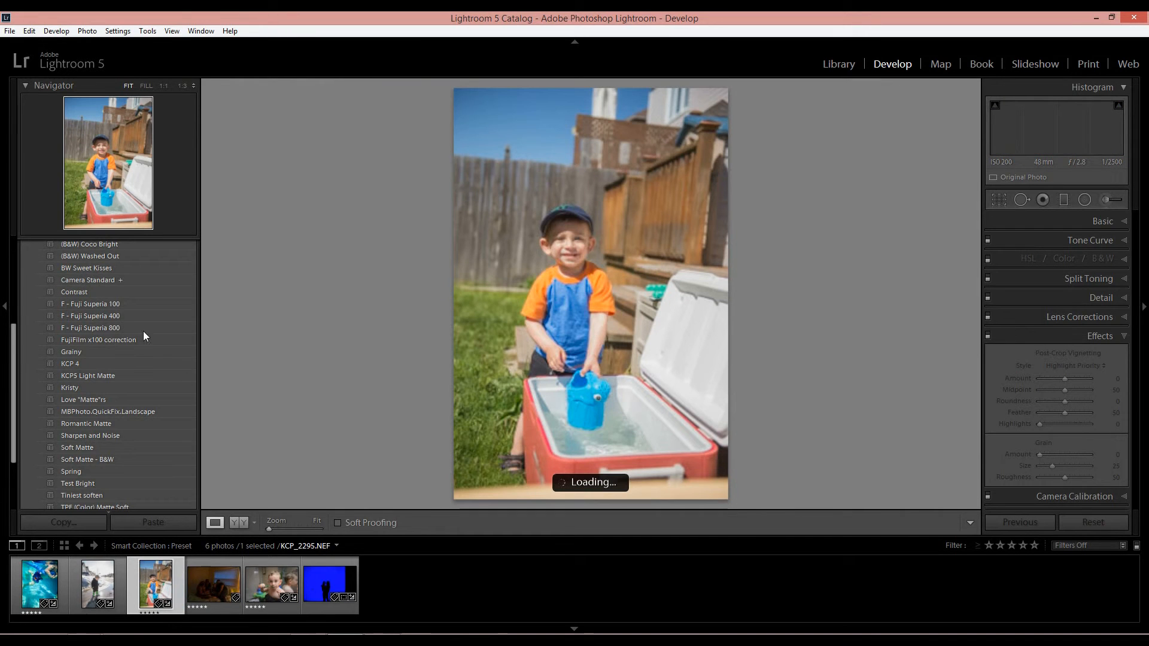
left_click(75, 293)
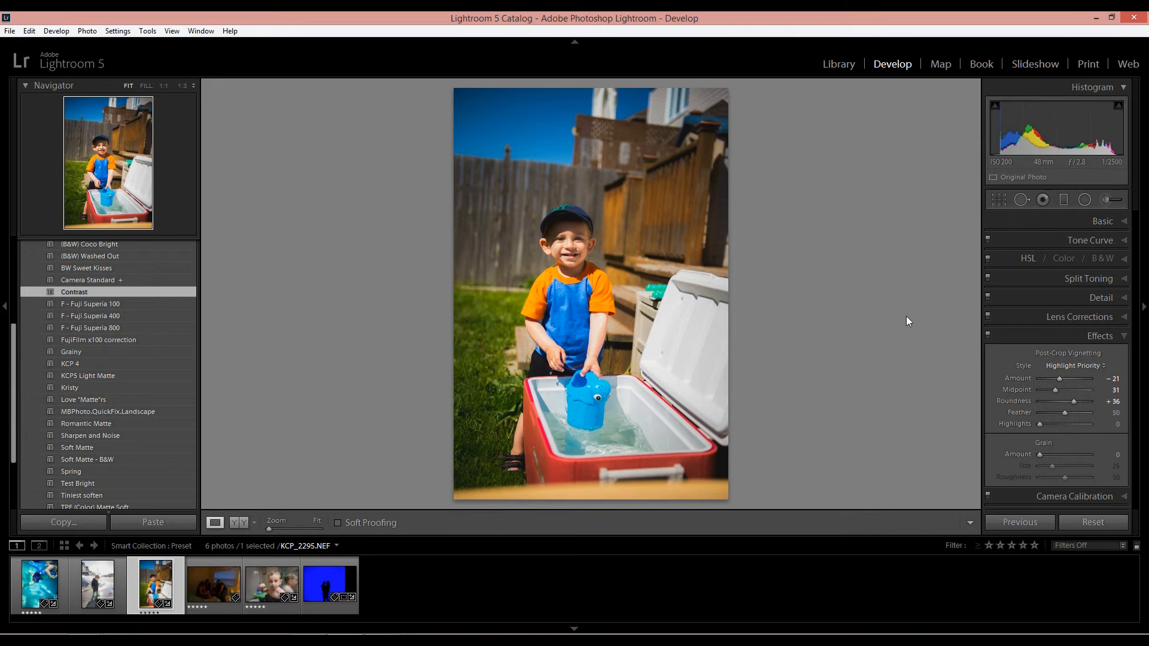
left_click(1122, 221)
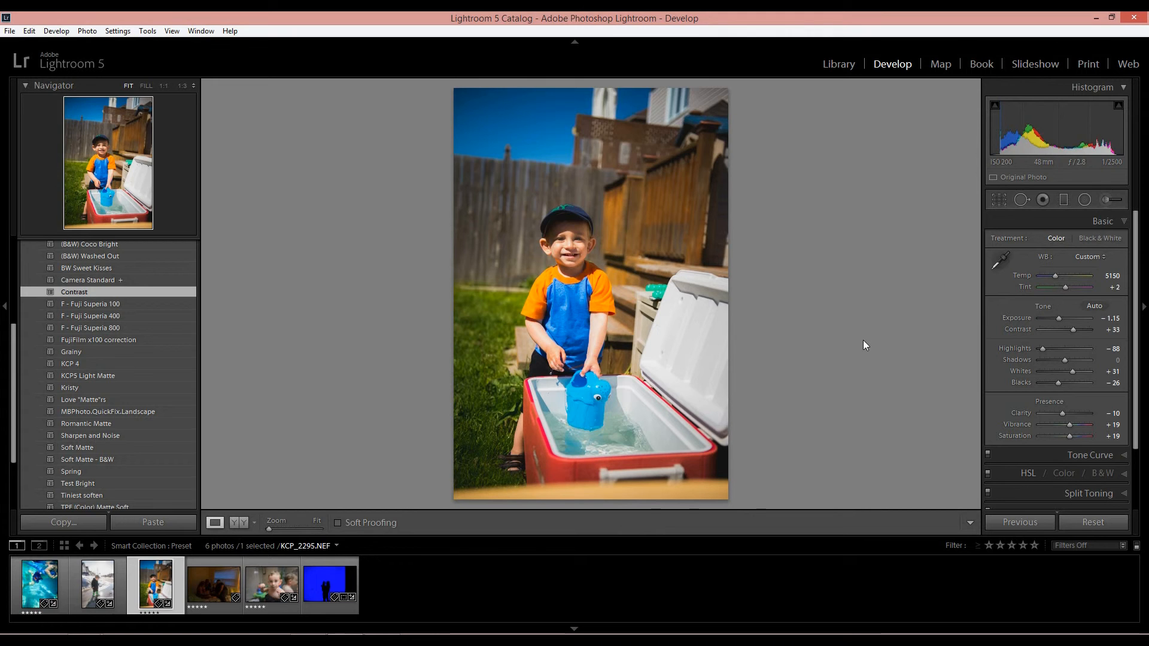
scroll(104, 404, "up", 3)
scroll(105, 401, "down", 5)
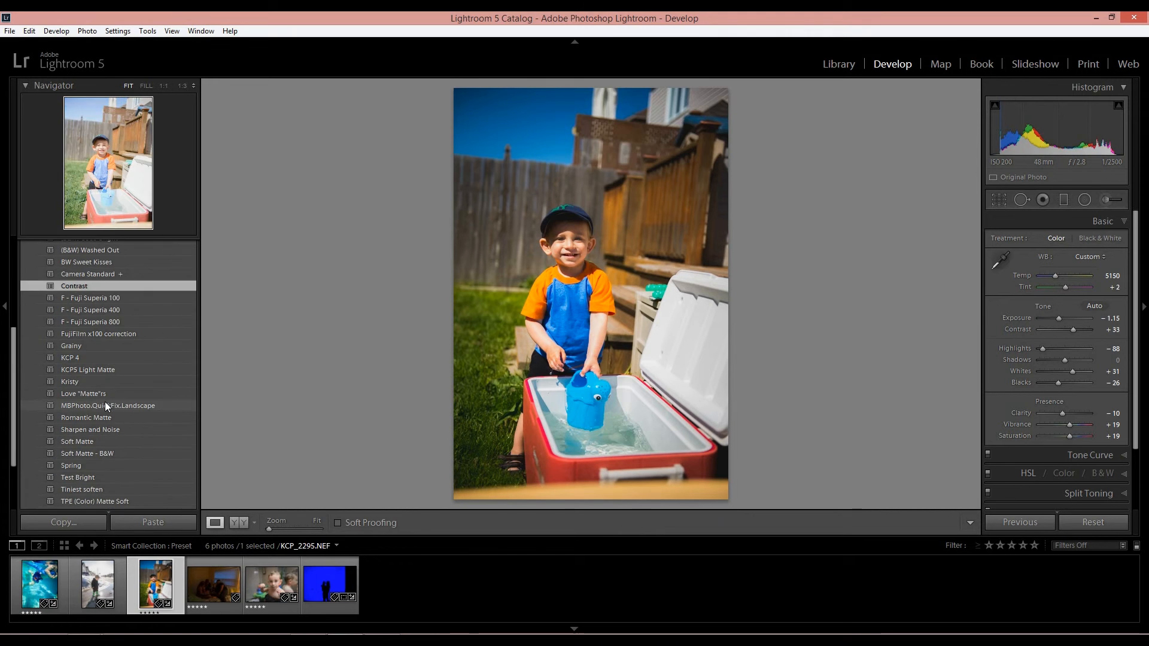
scroll(117, 365, "up", 4)
left_click(118, 379)
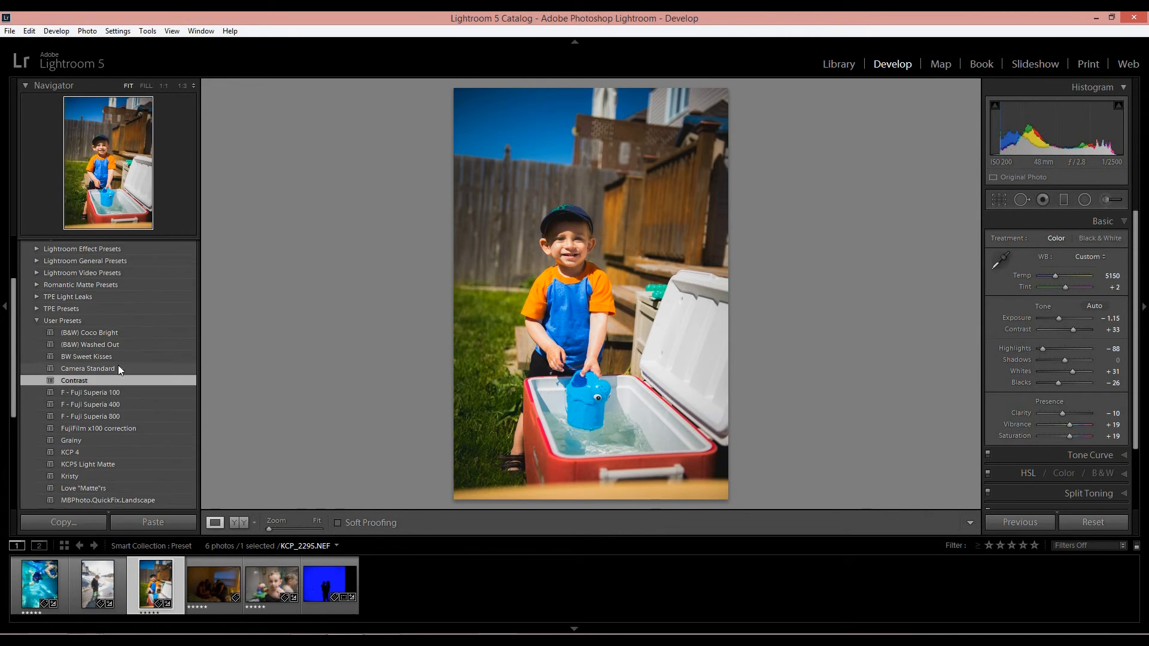